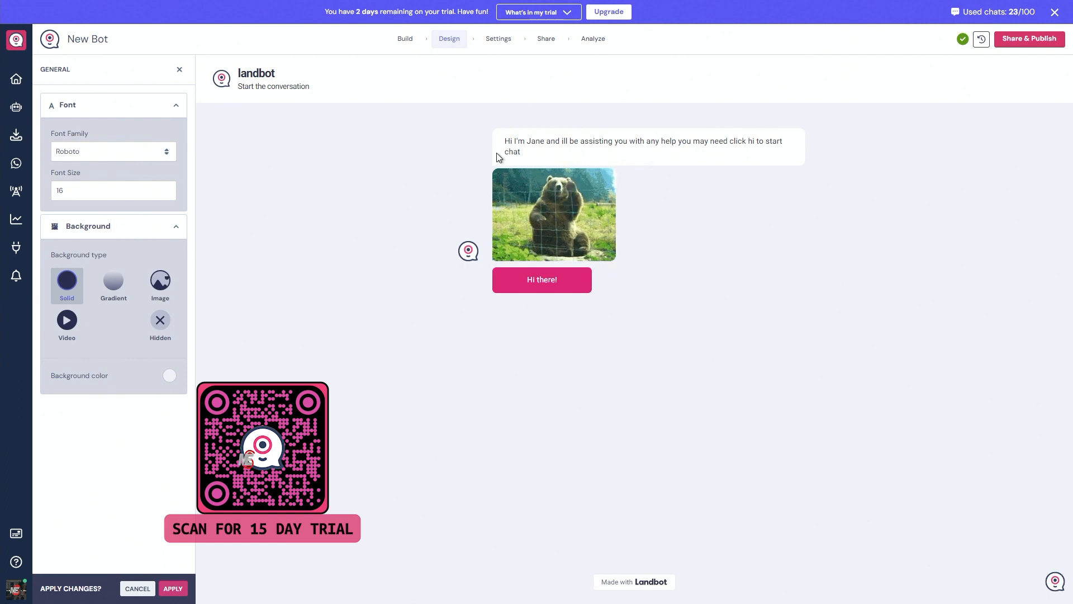
pyautogui.click(167, 187)
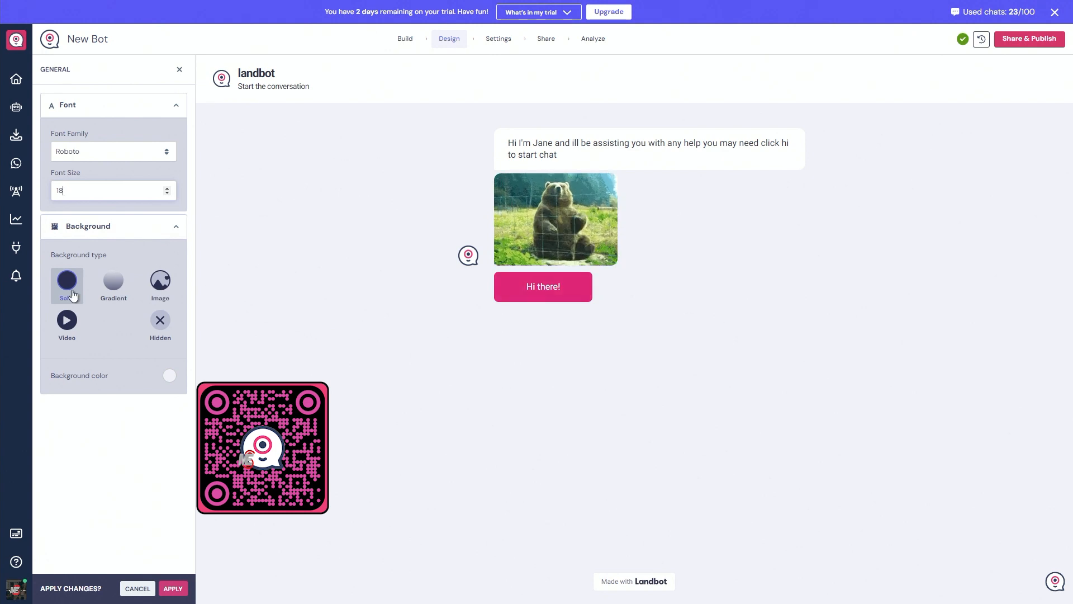
# Try the gradient, image and video background types, including the black-and-white city street video, and return to the image background.
pyautogui.click(119, 282)
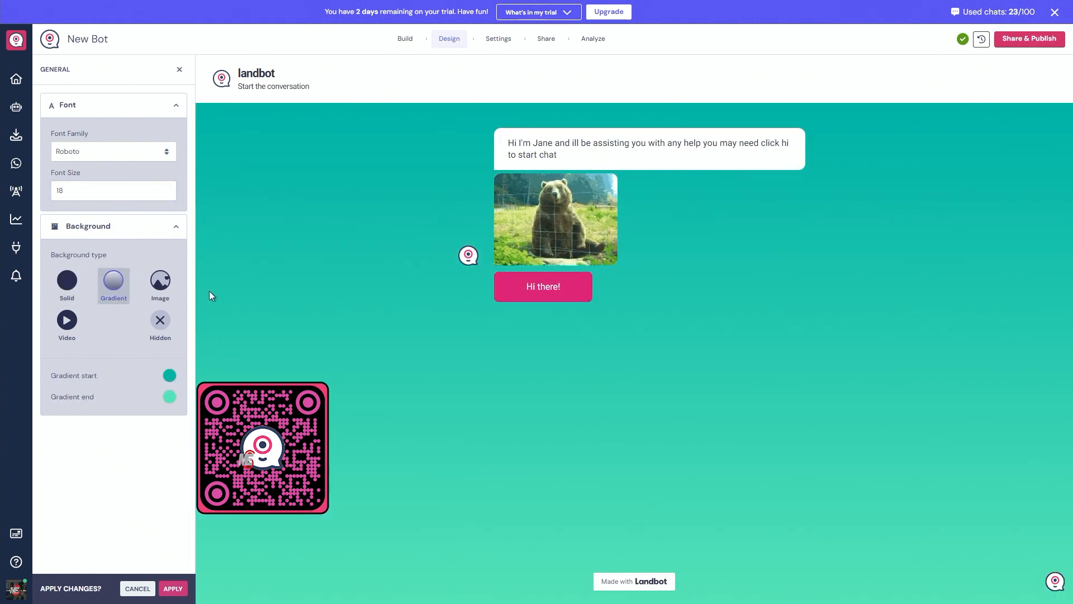
pyautogui.click(162, 291)
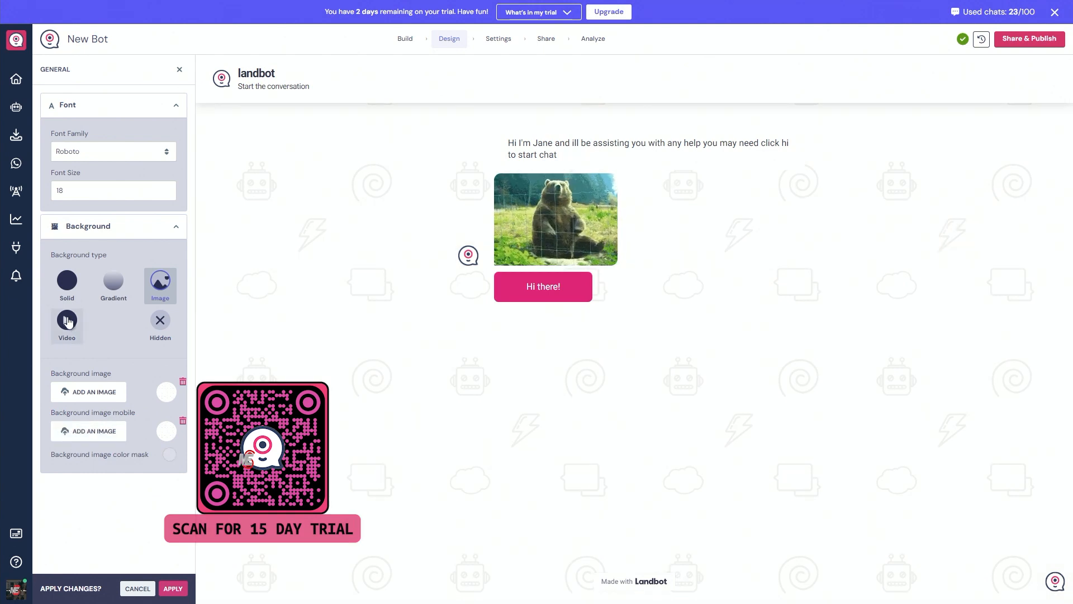
pyautogui.click(66, 322)
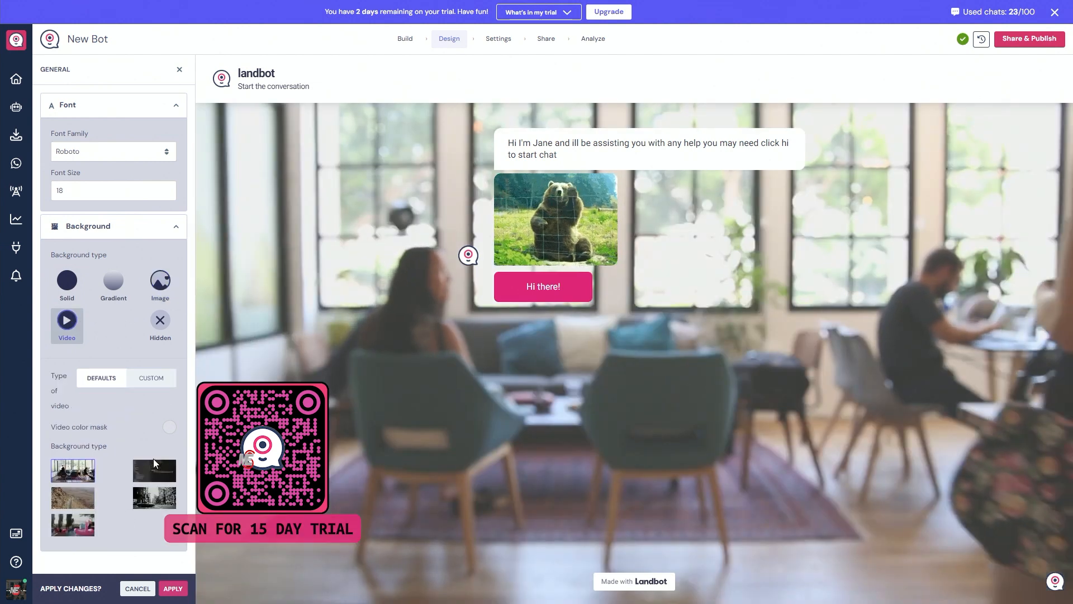
pyautogui.click(152, 501)
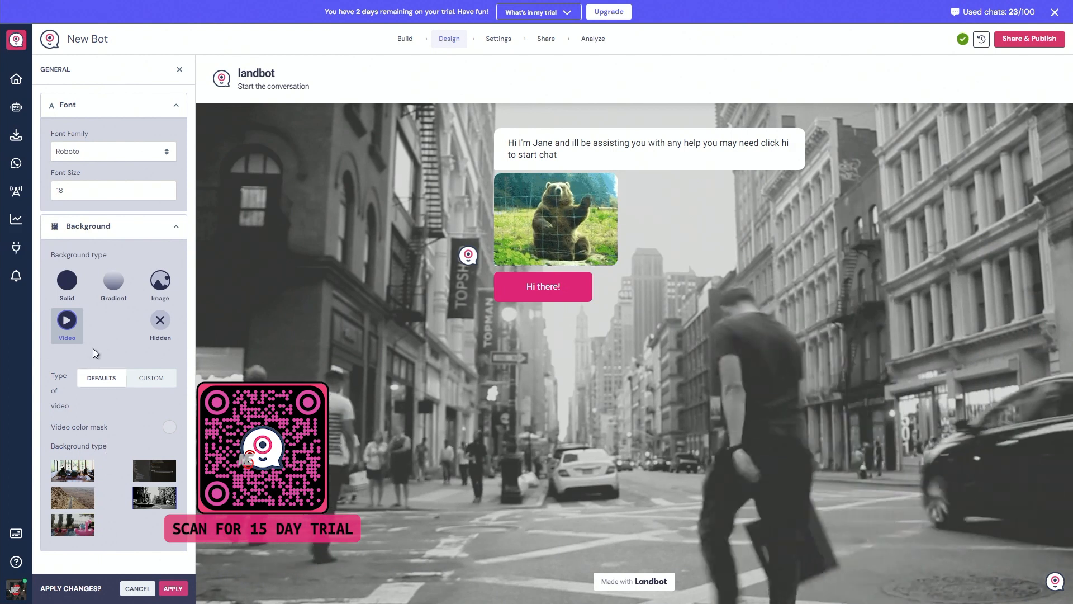
pyautogui.click(160, 282)
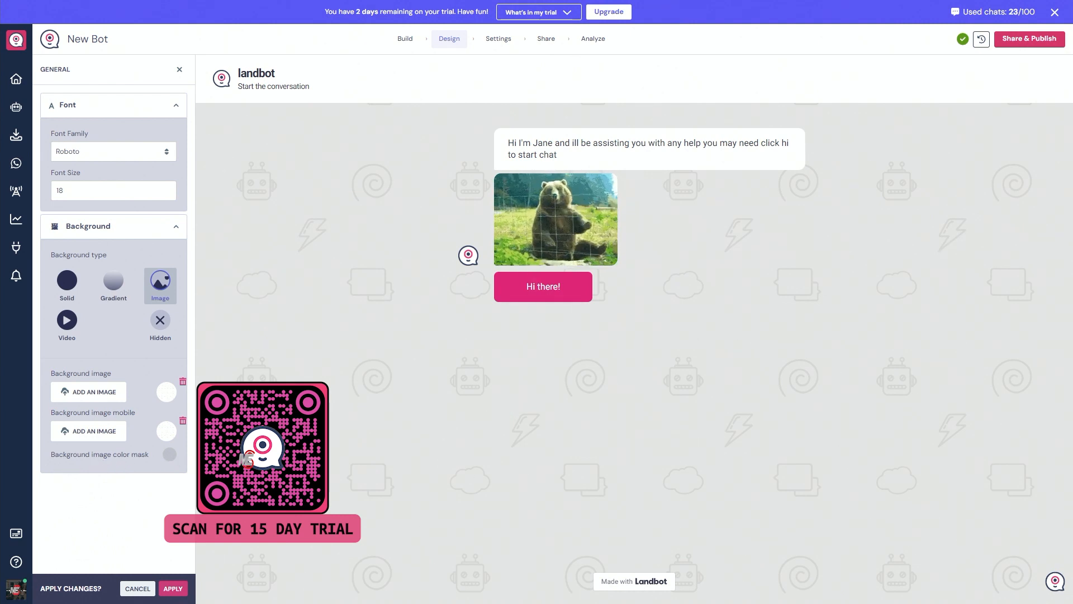
# Set the background image color mask to white with an opacity of 21.
pyautogui.click(170, 454)
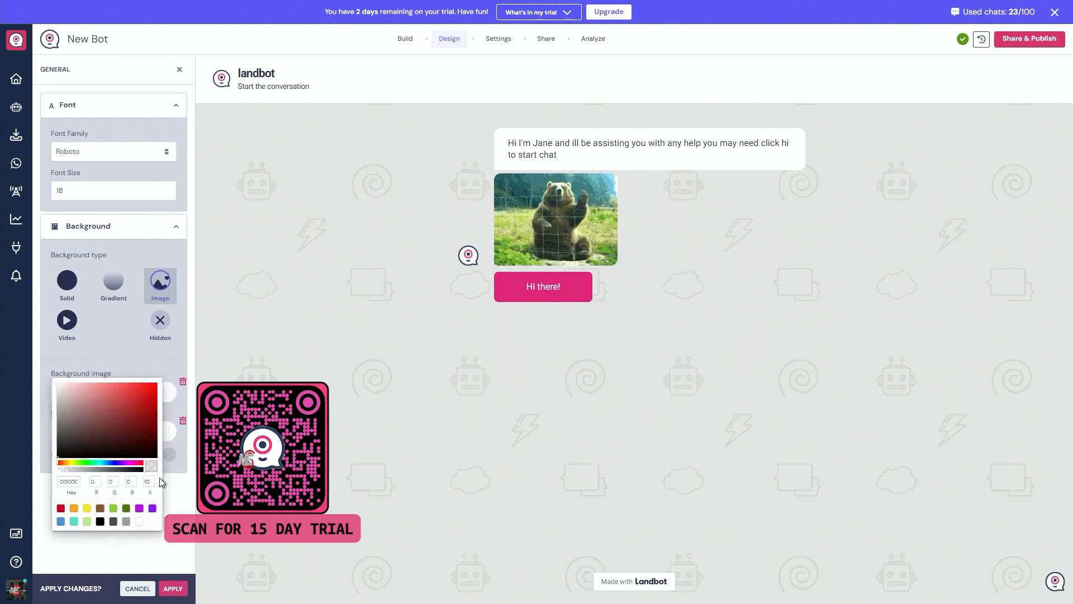
pyautogui.click(140, 523)
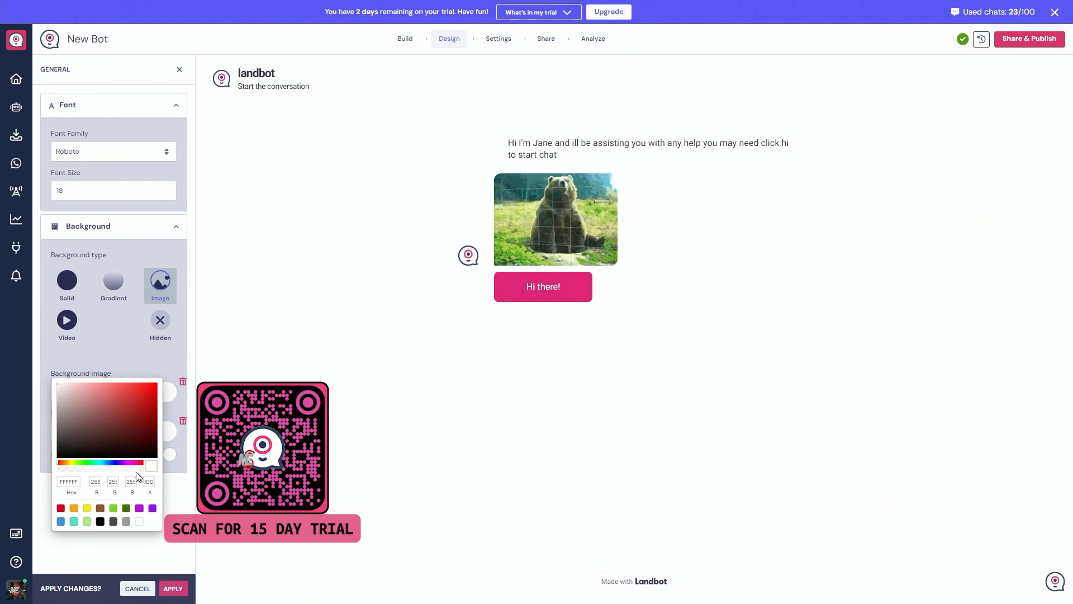
pyautogui.moveTo(135, 470); pyautogui.dragTo(77, 471)
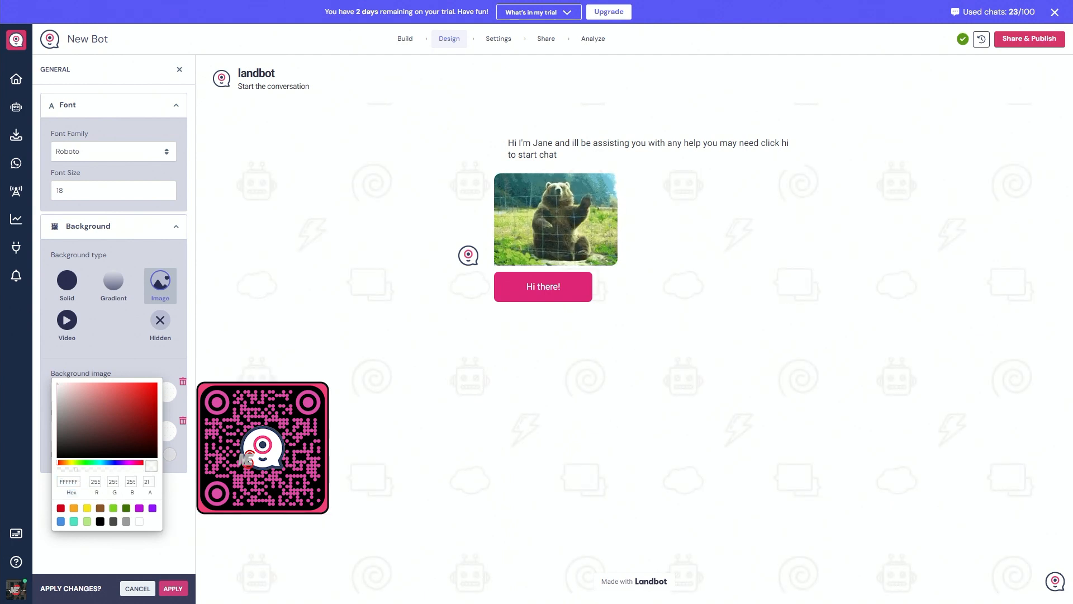
pyautogui.click(93, 344)
# Switch the bot to a solid background and set the background color's opacity to 31.
pyautogui.click(67, 280)
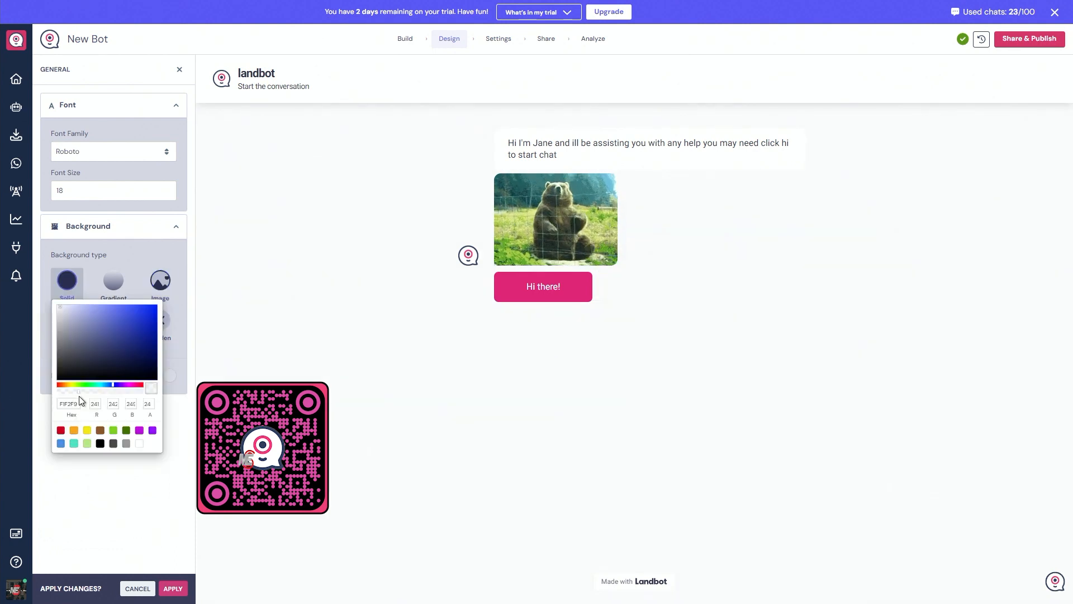
pyautogui.moveTo(79, 397); pyautogui.dragTo(76, 396)
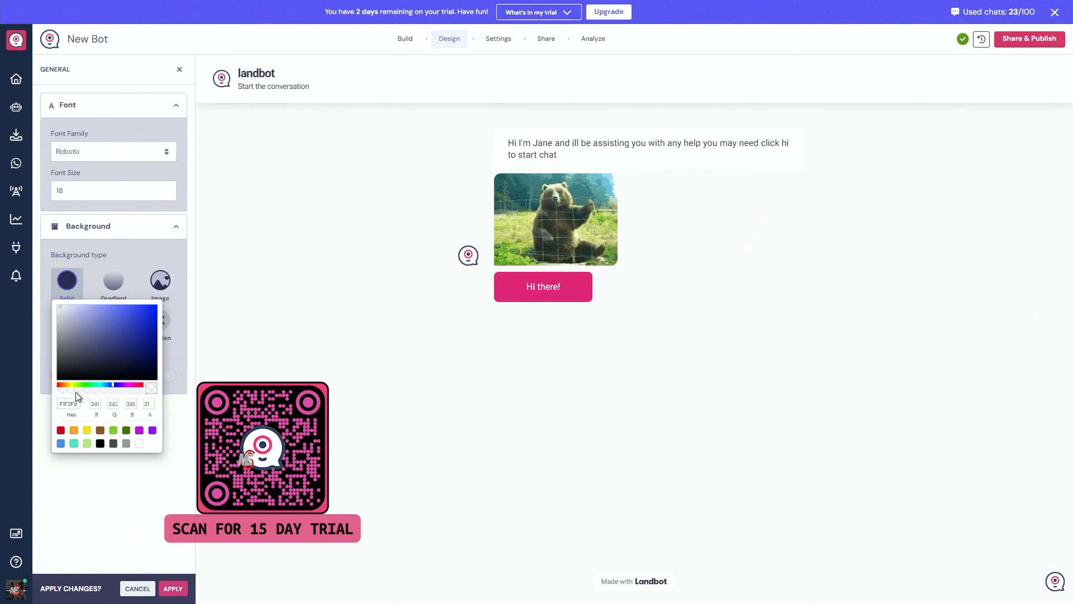
pyautogui.moveTo(76, 392); pyautogui.dragTo(85, 394)
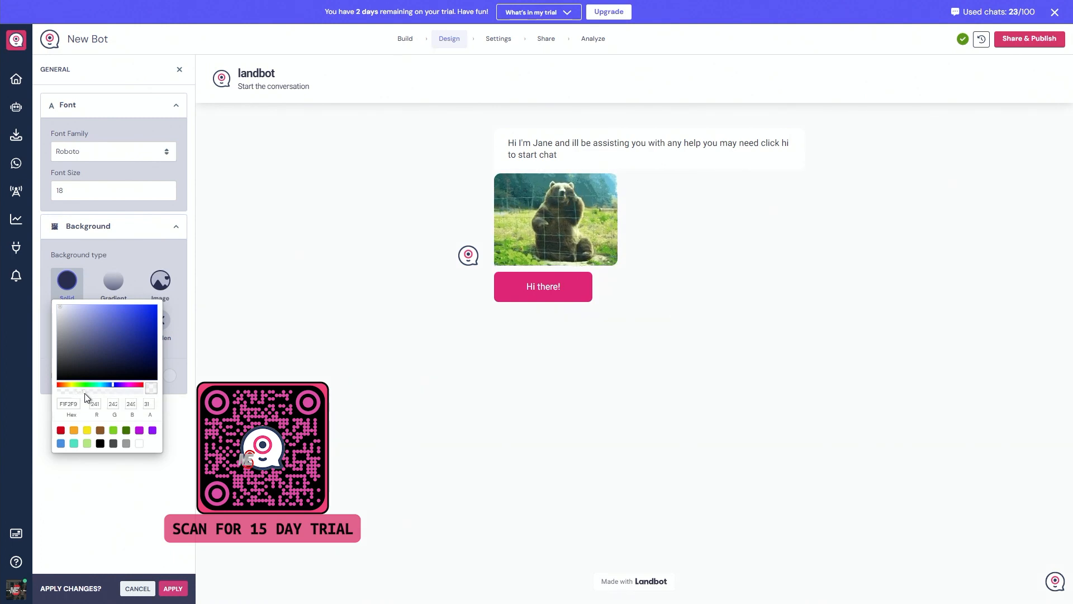
pyautogui.click(131, 232)
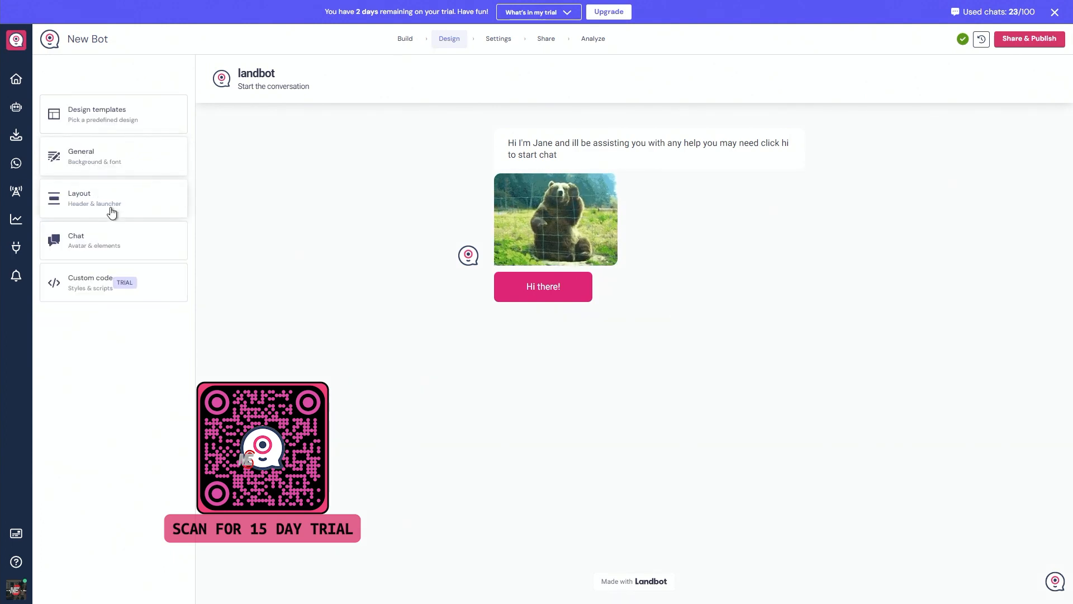
# Open the header and launcher layout settings and remove the header's logo image.
pyautogui.click(112, 205)
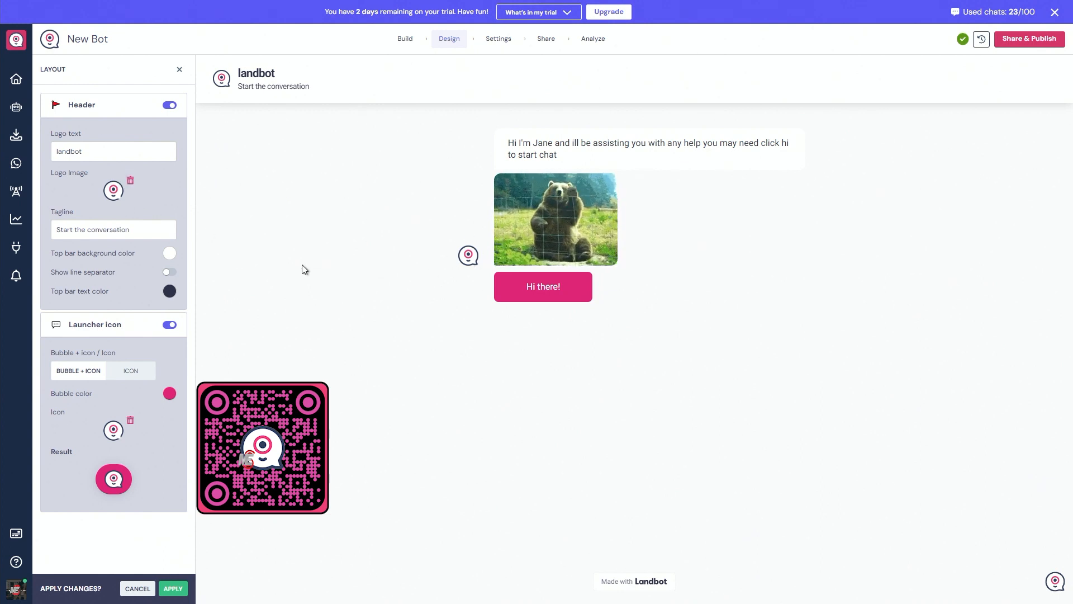
pyautogui.click(130, 180)
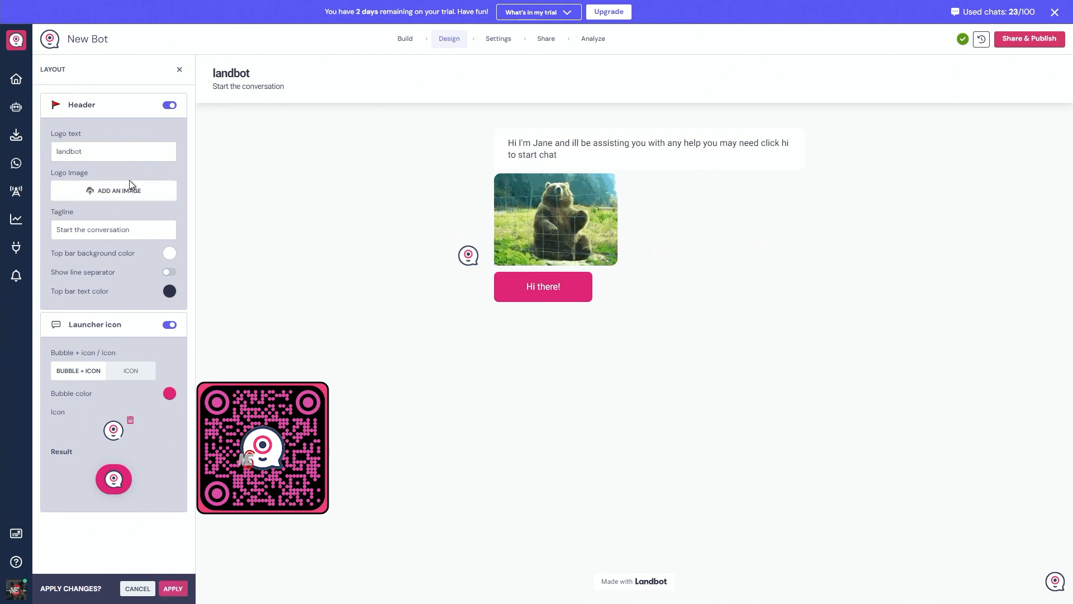
# Try a pink HELLO GIF from a GIPHY search for "hedlo" as the header logo image, and remove it again.
pyautogui.click(103, 192)
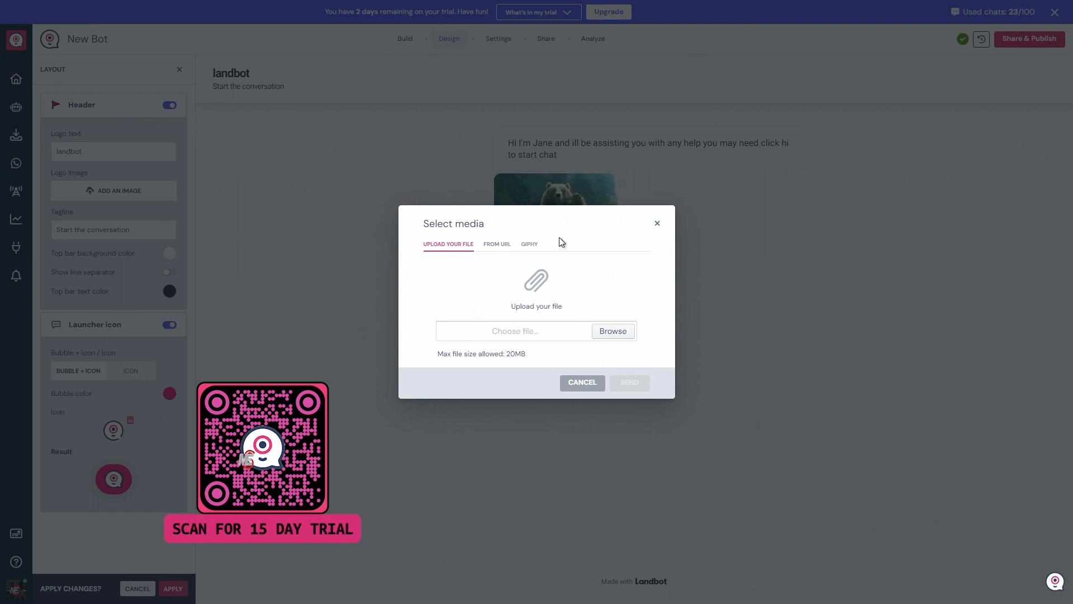
pyautogui.click(530, 246)
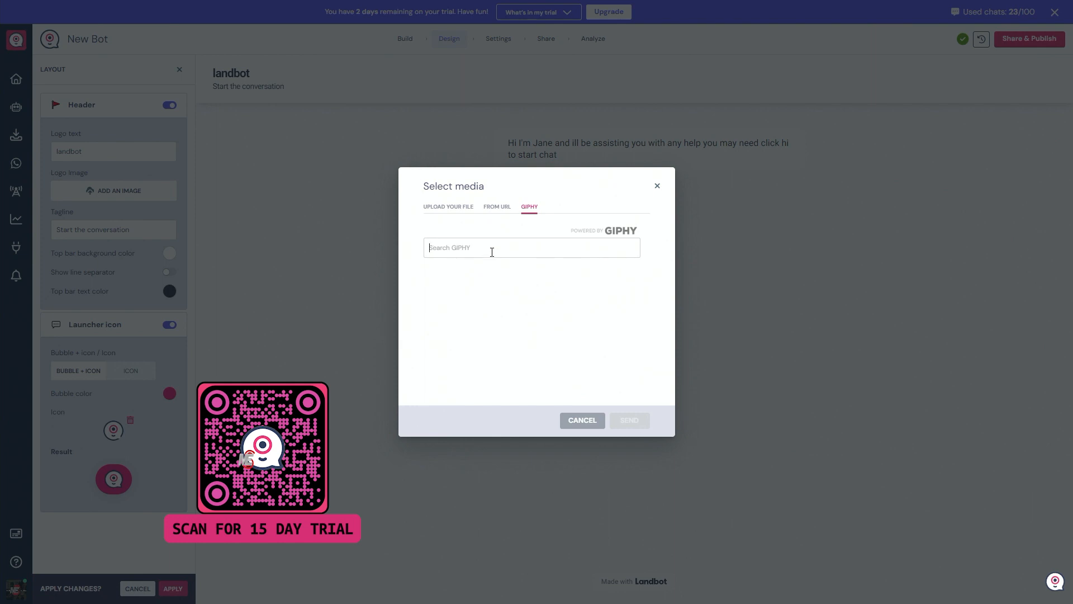
pyautogui.write('hedlo')
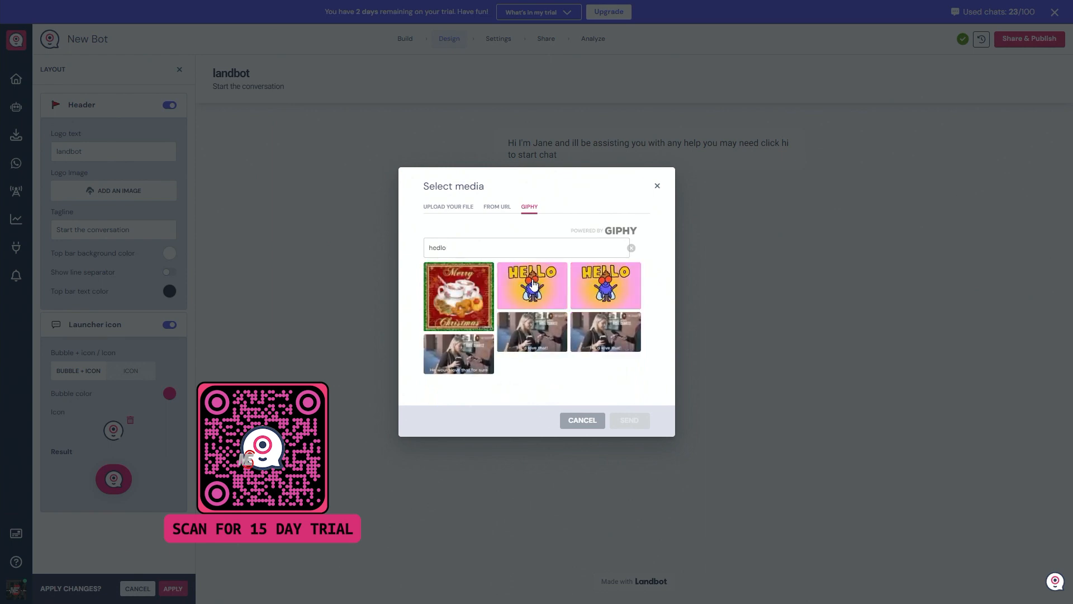
pyautogui.click(559, 274)
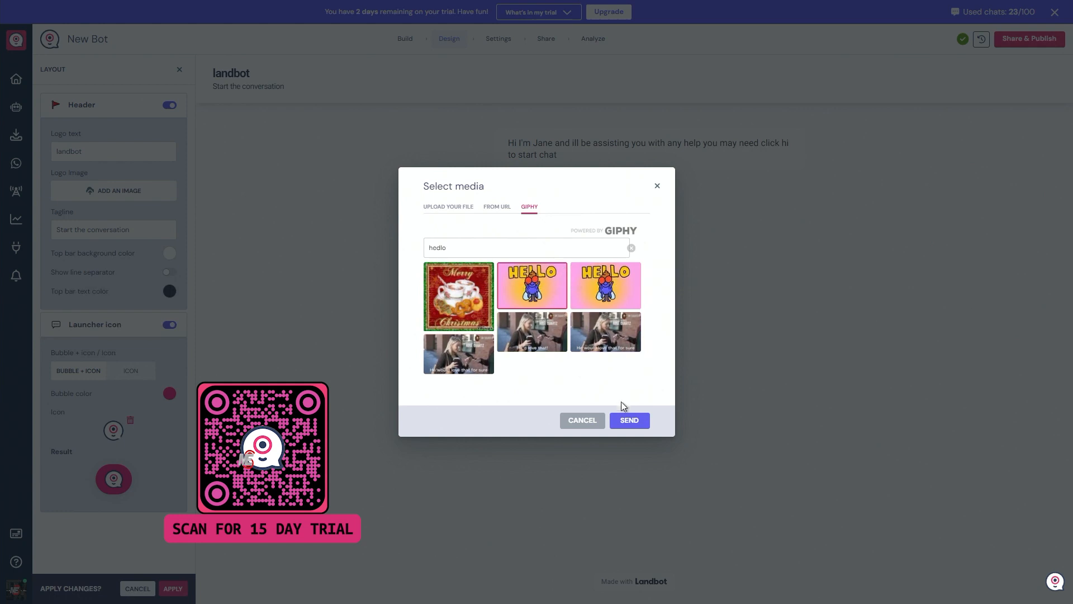
pyautogui.click(630, 424)
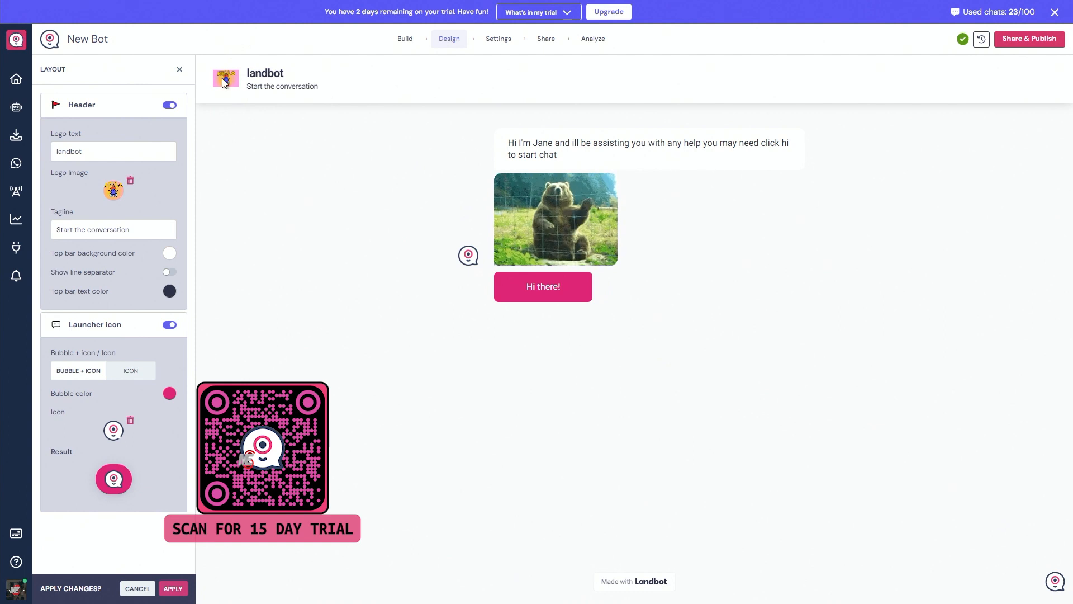
pyautogui.click(130, 181)
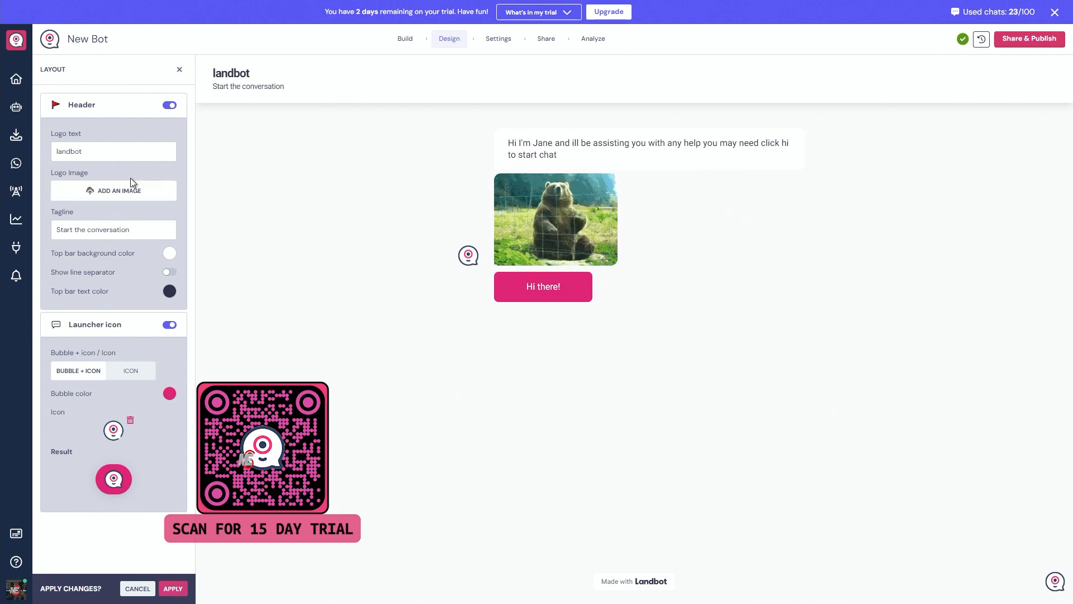
# Upload Fear-Me-Just-Becouse-Fivcon-logo-1000x1000.png from the logos folder as the header's logo image.
pyautogui.click(97, 191)
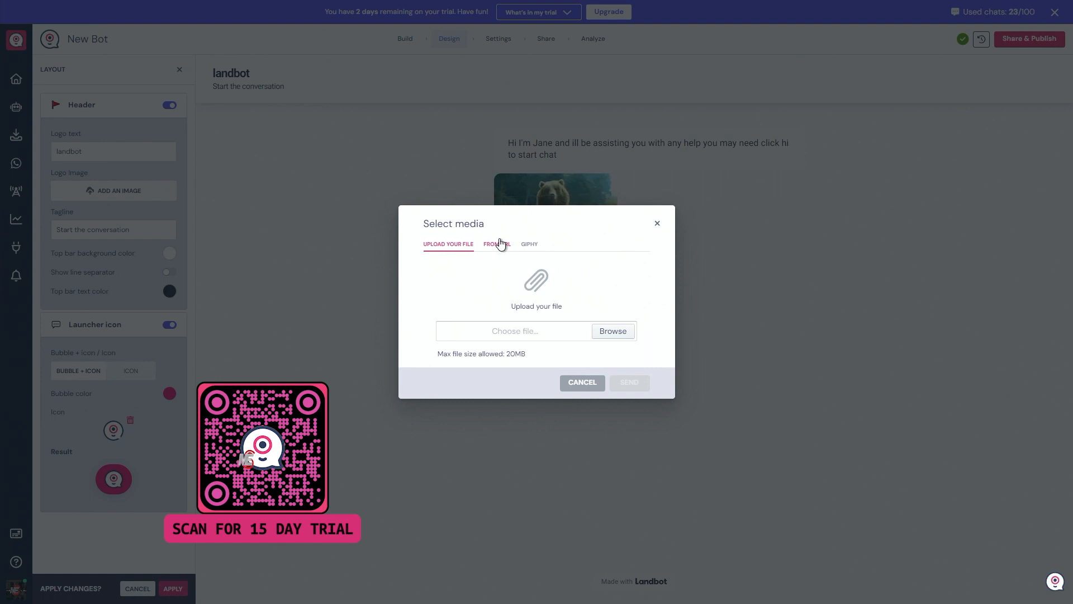
pyautogui.click(613, 331)
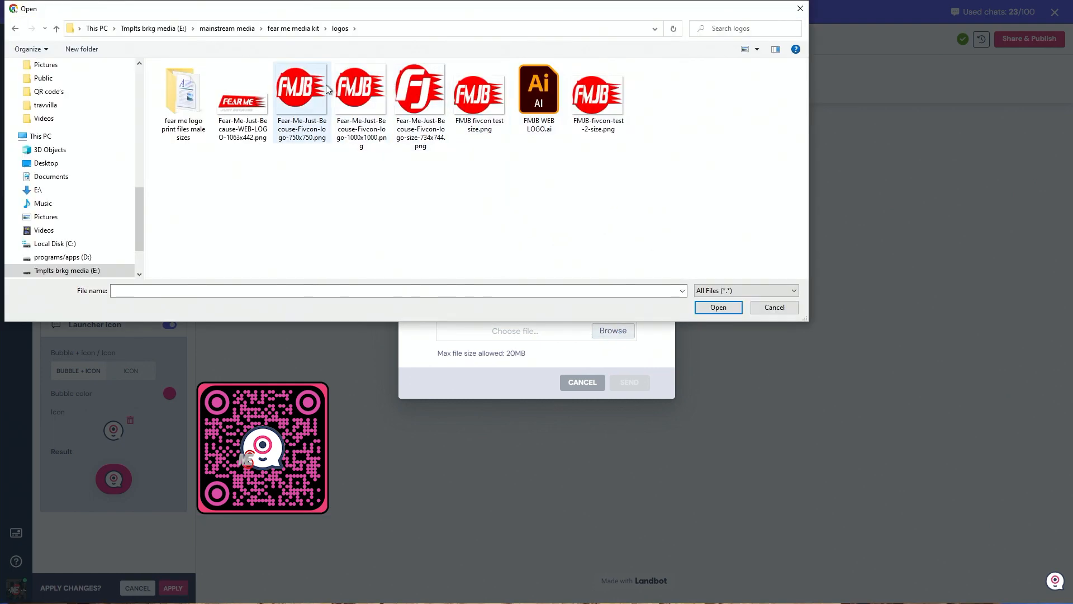
pyautogui.click(355, 87)
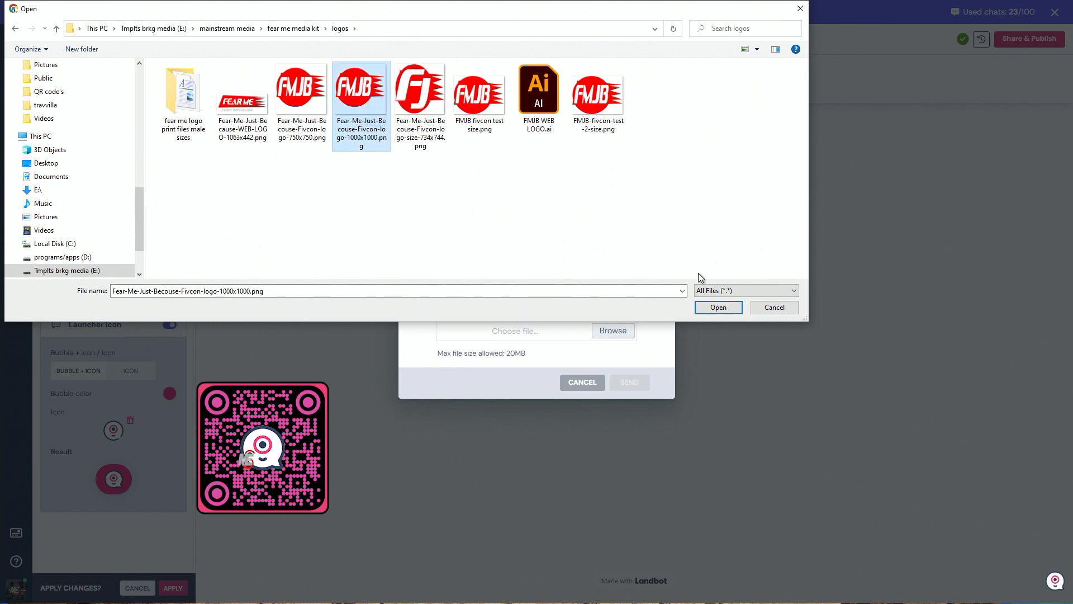
pyautogui.click(718, 307)
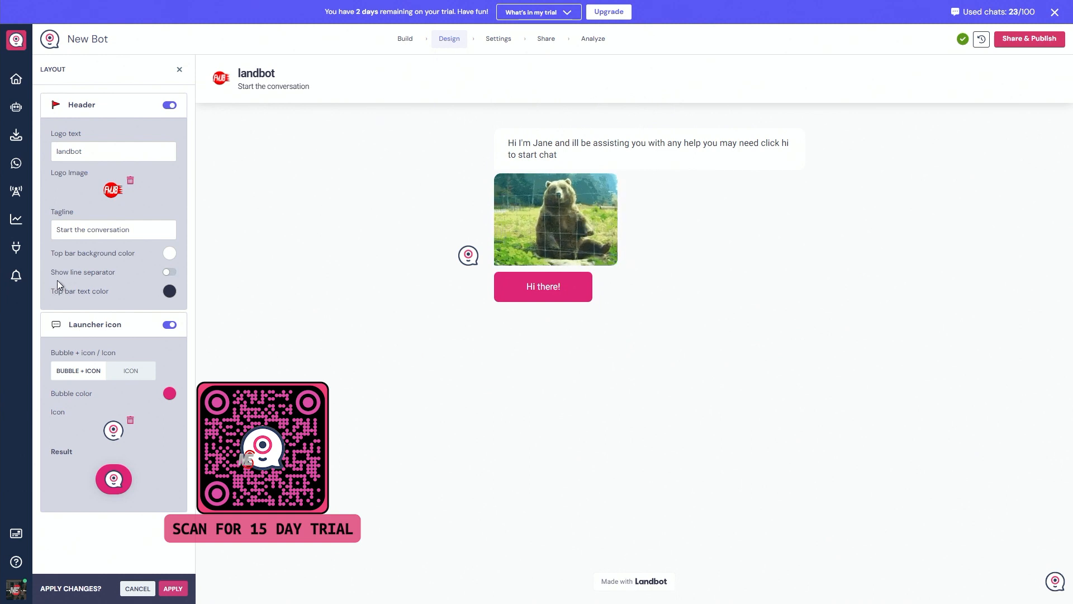
# Set the top bar text color to red and turn on the header's line separator.
pyautogui.click(168, 272)
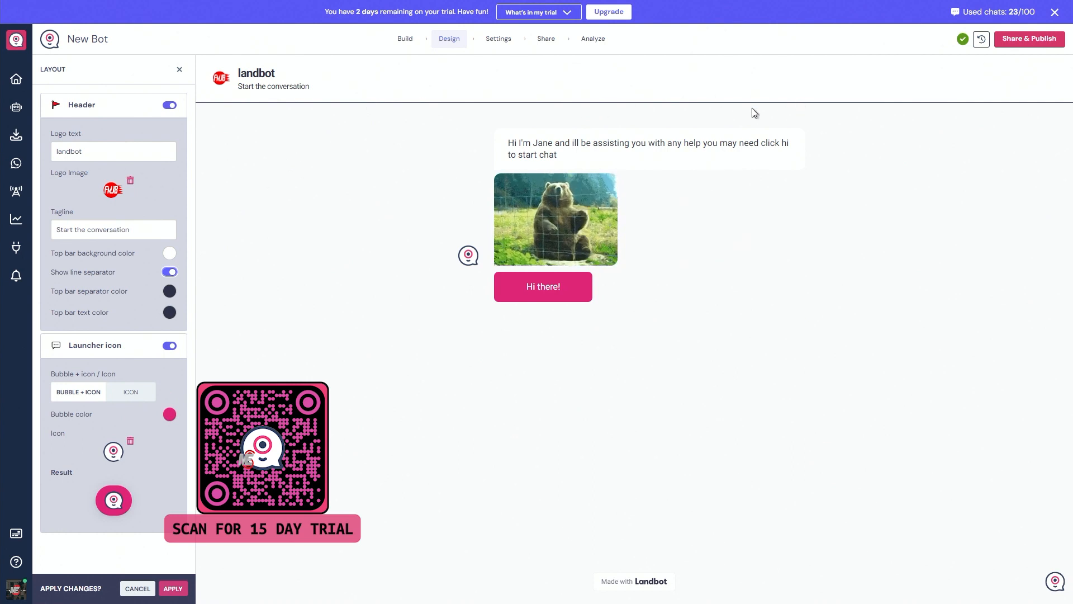
pyautogui.click(170, 272)
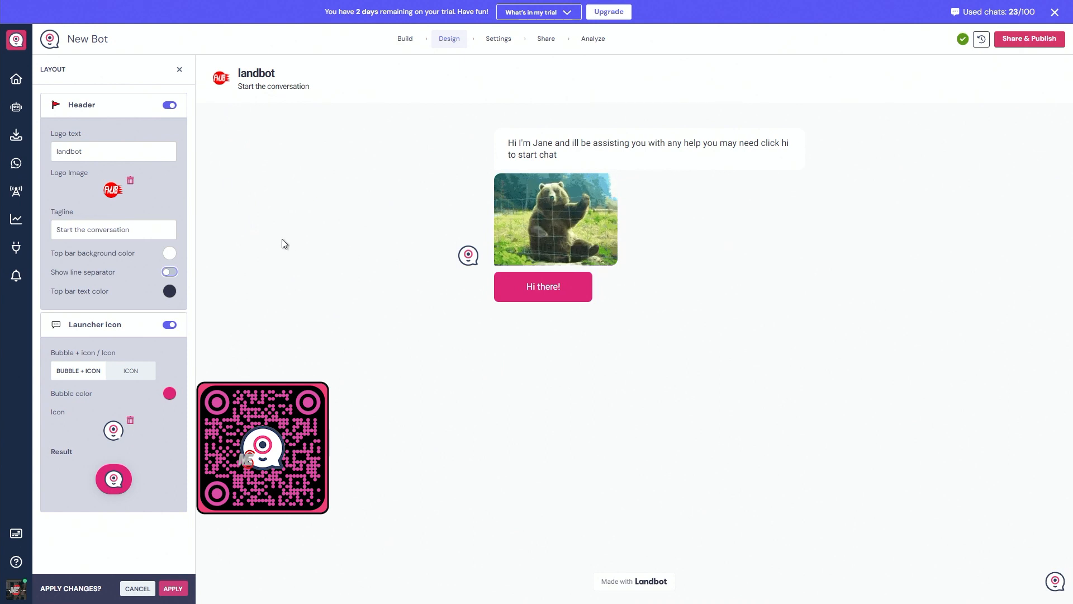
pyautogui.click(169, 290)
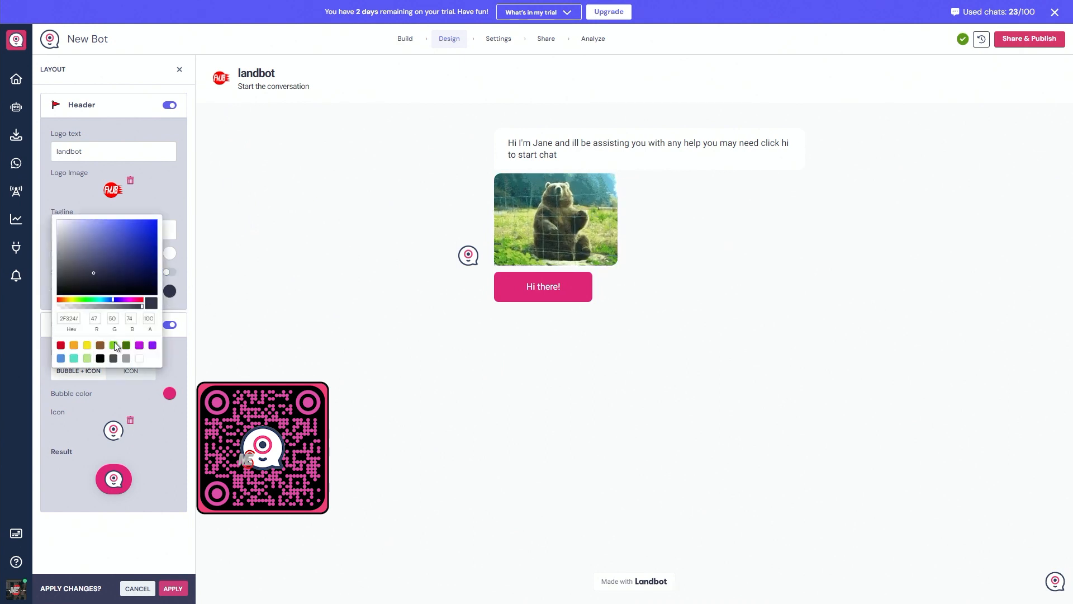
pyautogui.click(61, 346)
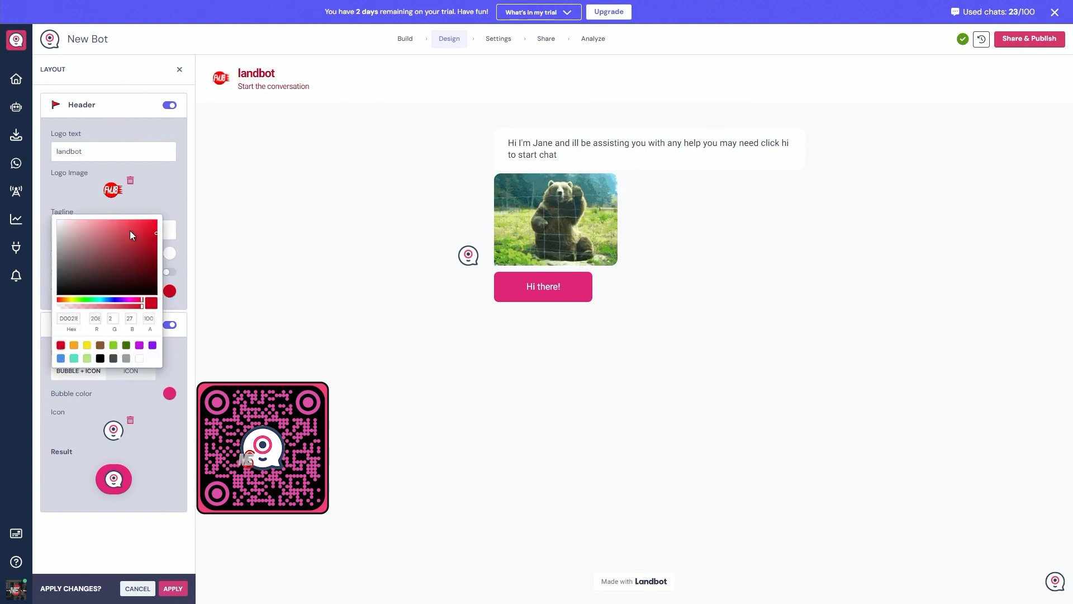
pyautogui.click(189, 307)
pyautogui.click(170, 272)
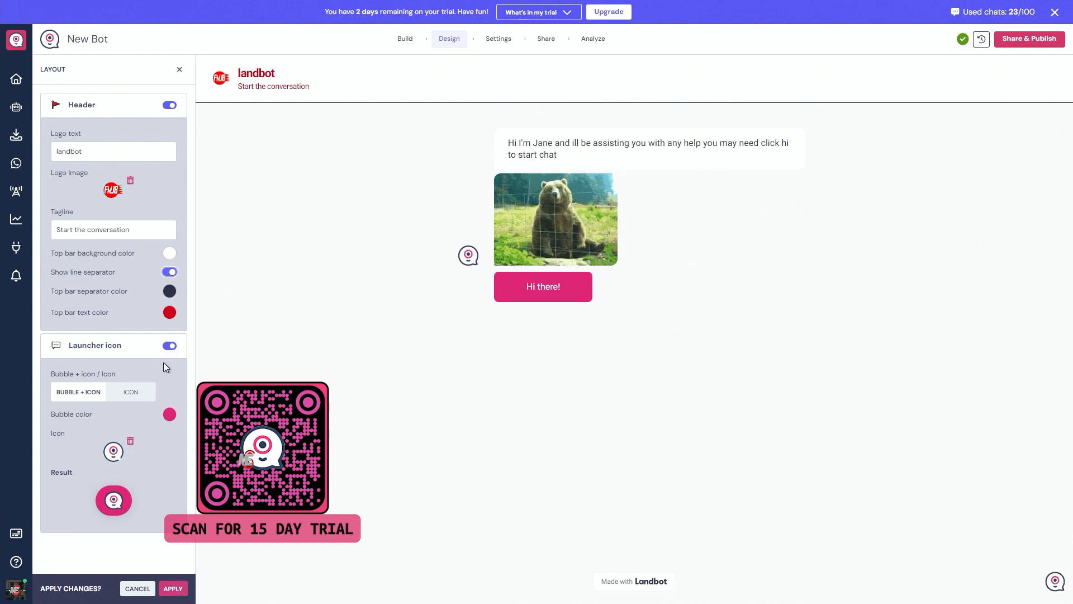
# Turn the launcher icon off and back on in the layout settings.
pyautogui.click(170, 346)
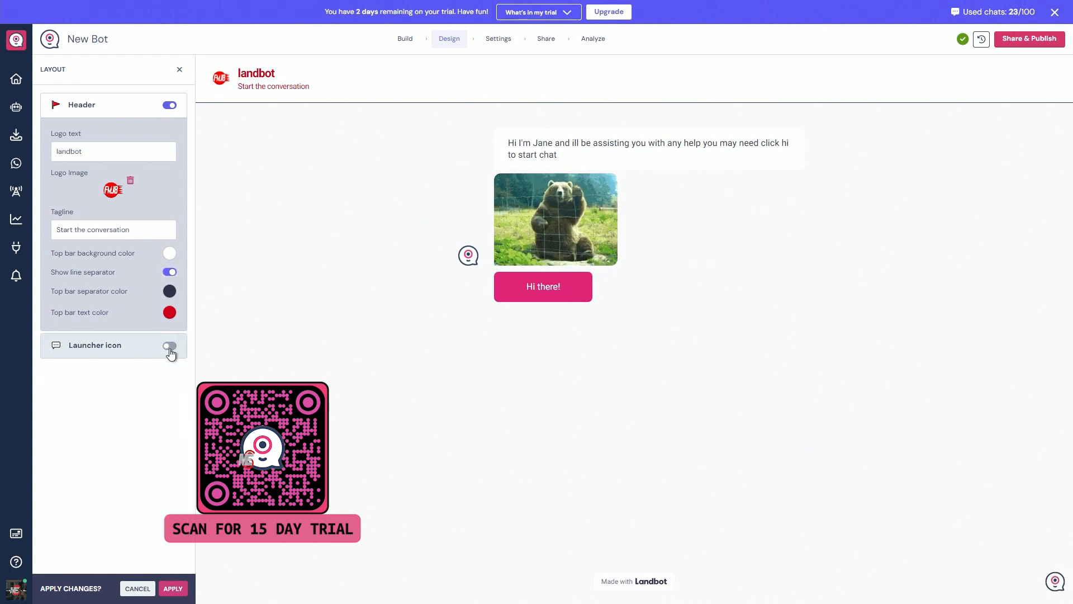
pyautogui.click(169, 346)
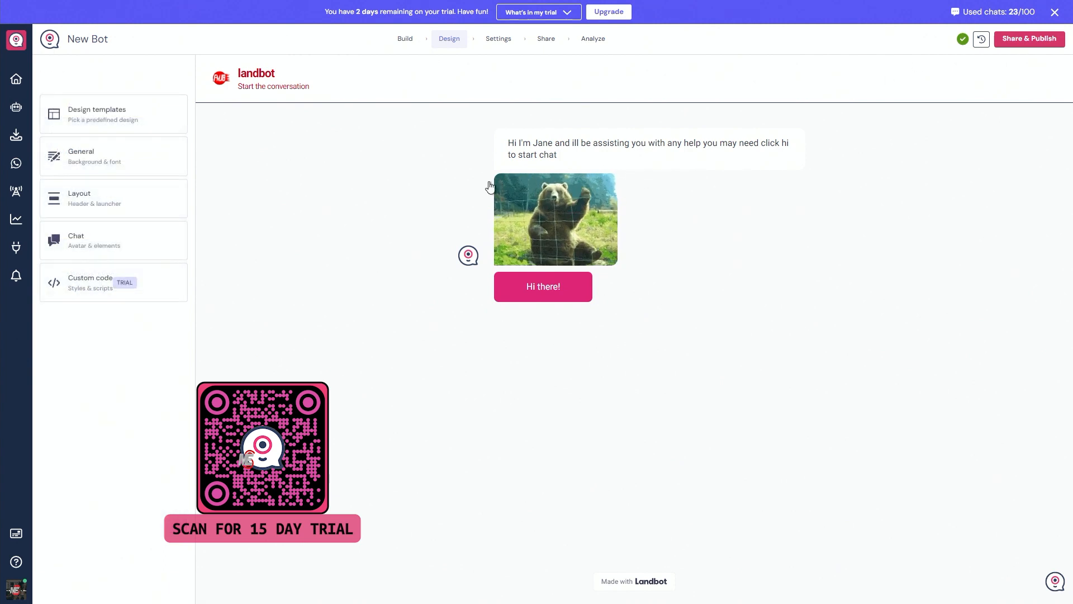
# Upload Fear-Me-Just-Becouse-Fivcon-logo-1000x1000.png from the logos folder as the chat avatar and set its scale to 1.7.
pyautogui.click(102, 241)
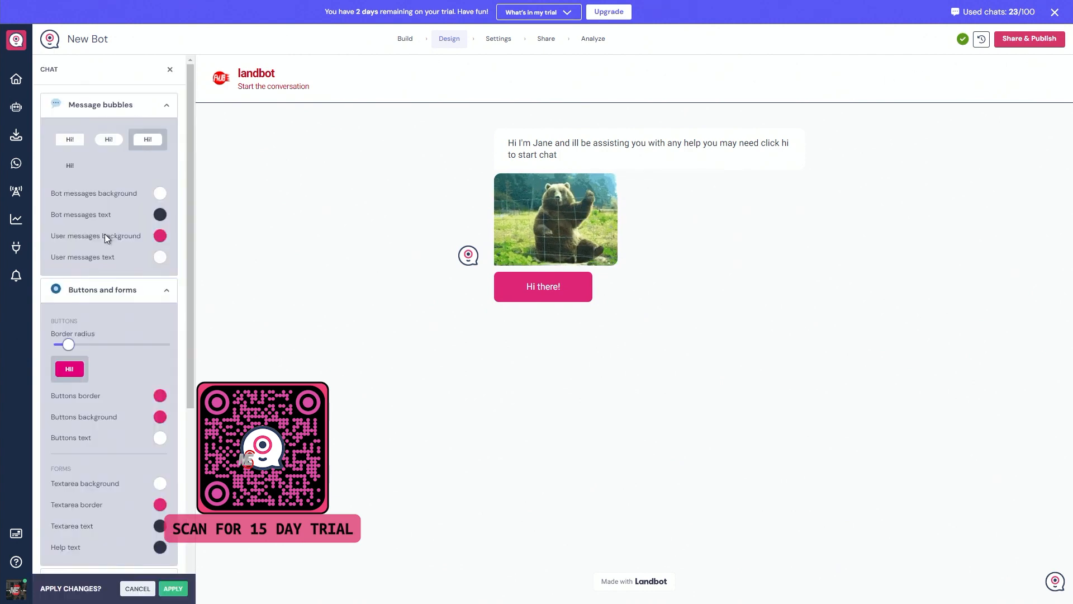
pyautogui.scroll(-5, 83, 351)
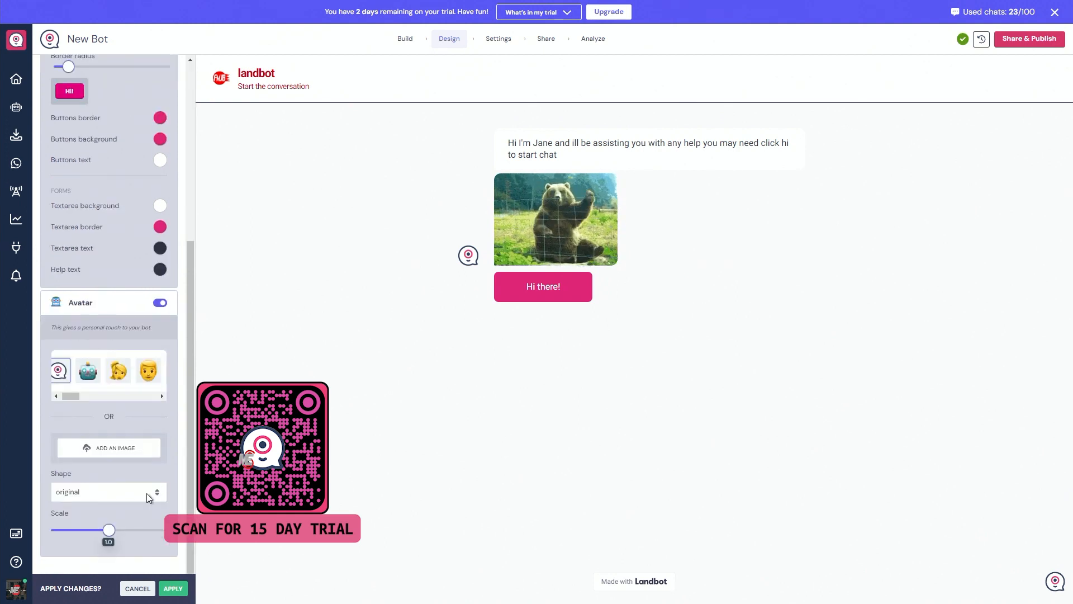
pyautogui.moveTo(89, 397); pyautogui.dragTo(15, 403)
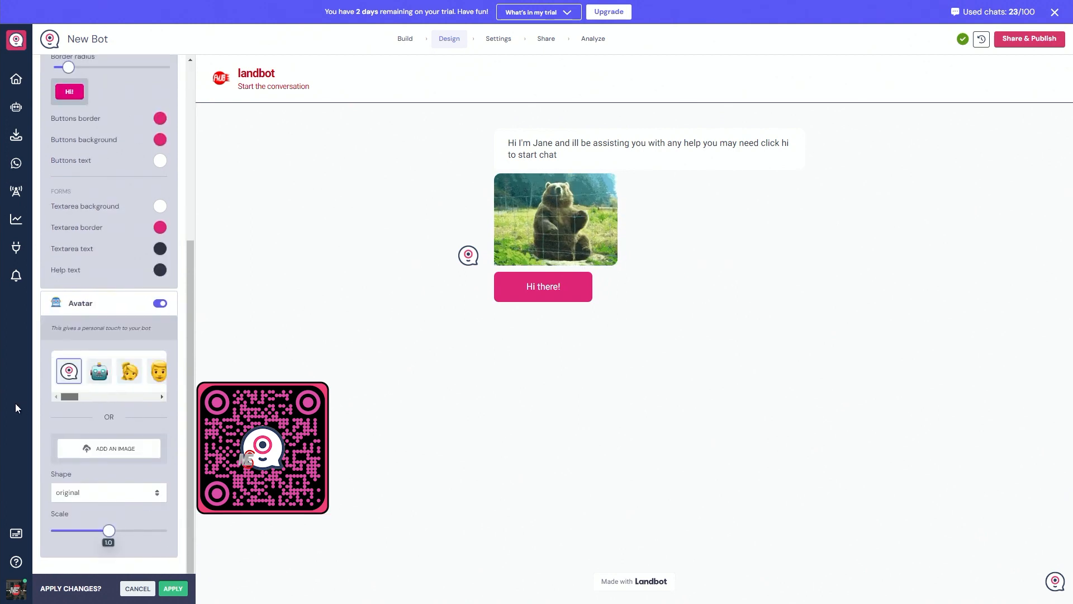
pyautogui.click(118, 453)
pyautogui.click(598, 331)
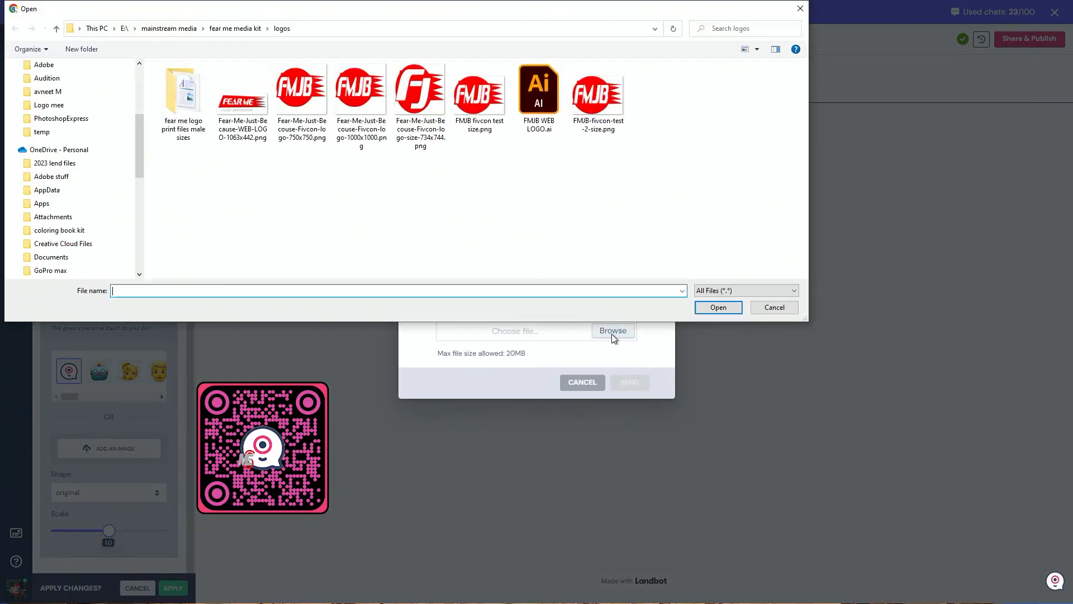
pyautogui.click(717, 307)
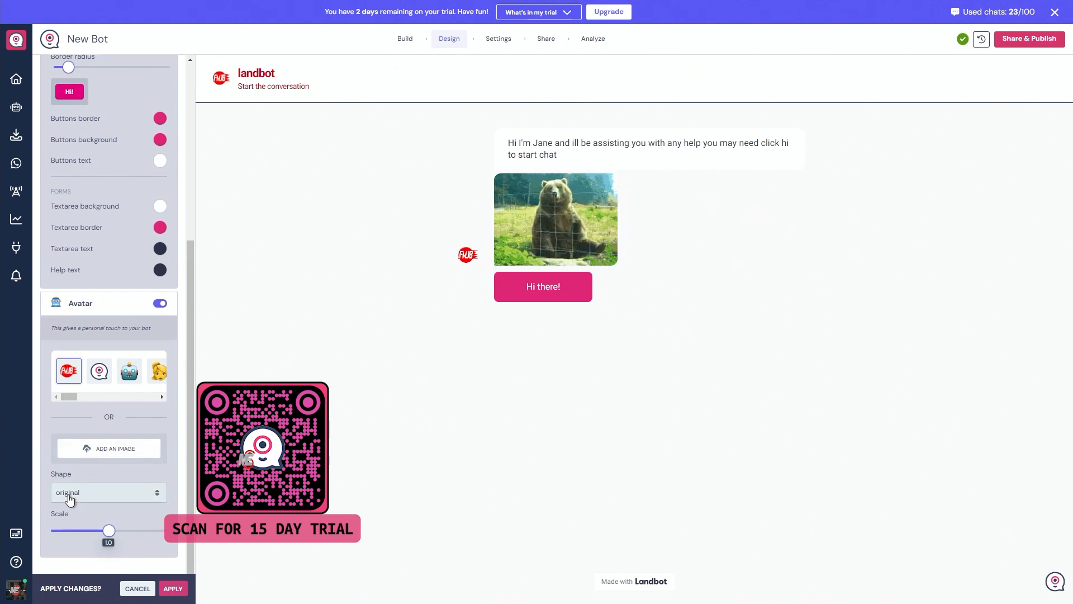
pyautogui.moveTo(108, 532); pyautogui.dragTo(148, 531)
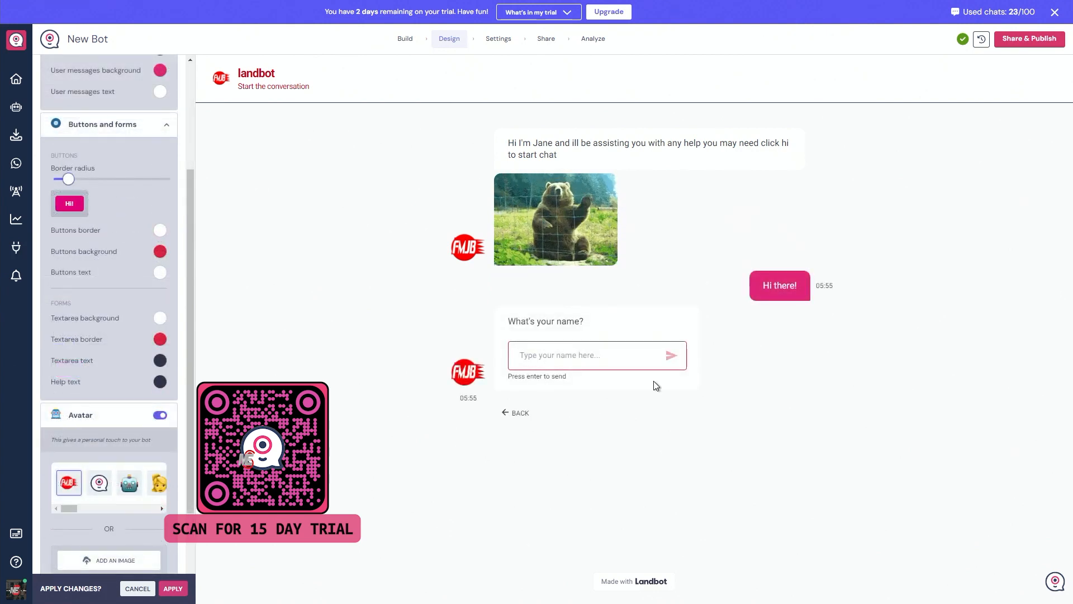
# Set the form textarea background to a light grey at about 36 percent opacity.
pyautogui.click(160, 317)
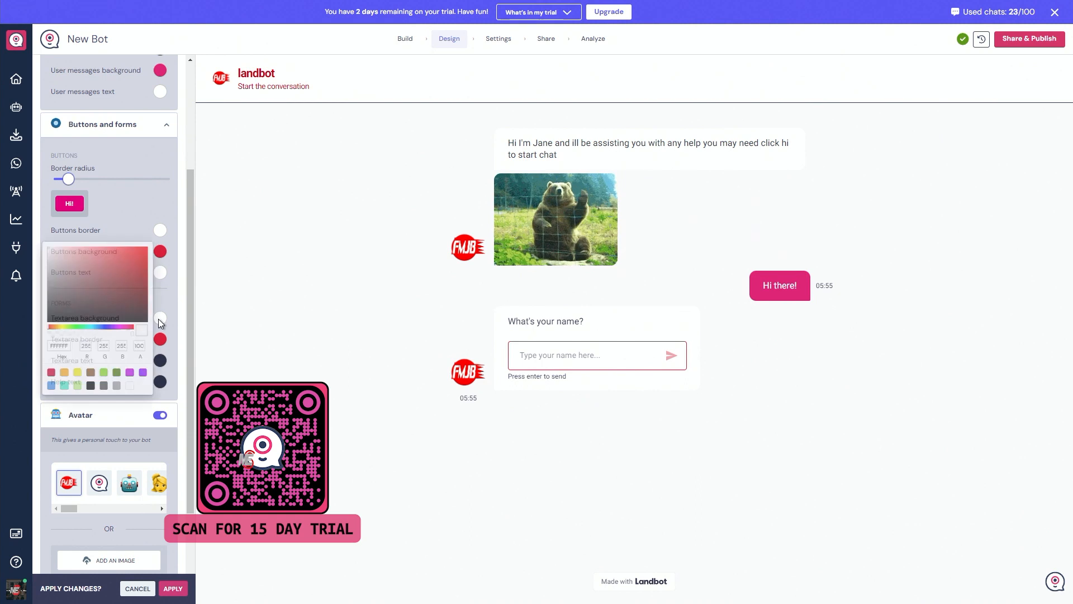
pyautogui.click(116, 385)
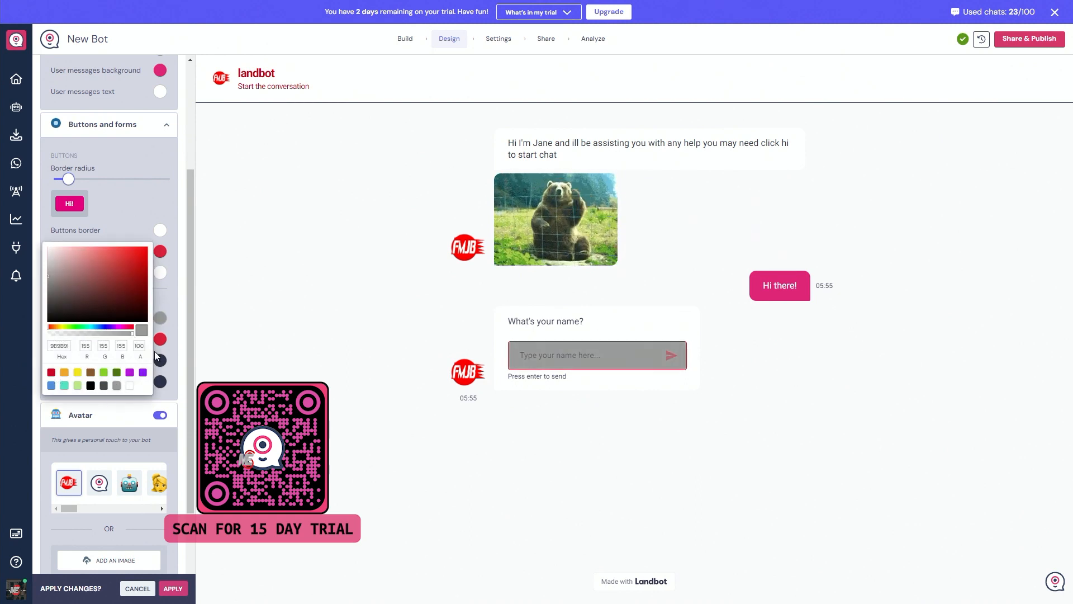
pyautogui.moveTo(132, 334); pyautogui.dragTo(75, 337)
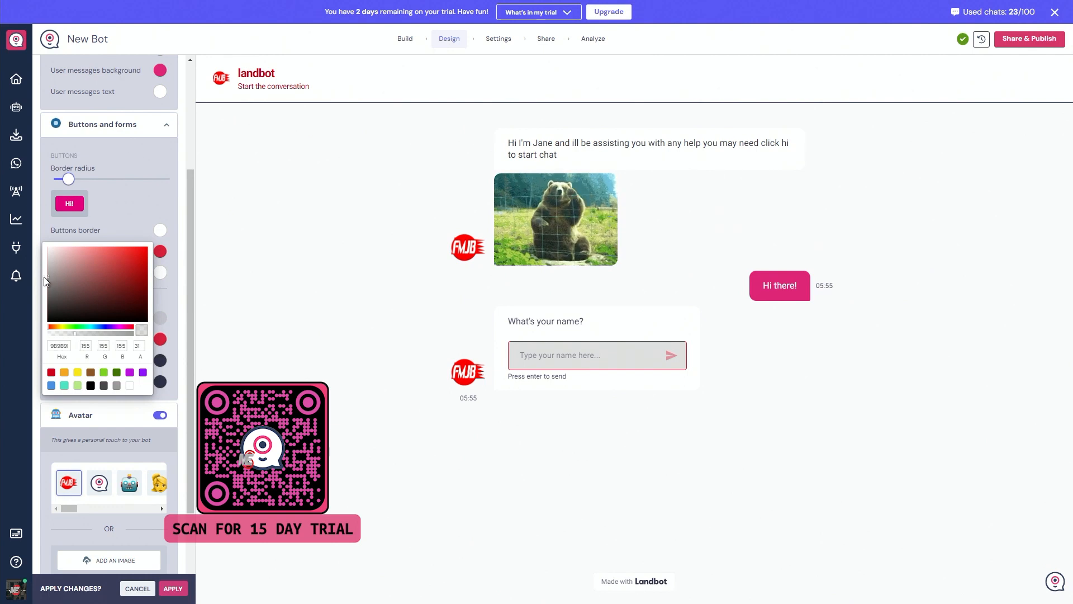
pyautogui.moveTo(49, 276)
pyautogui.mouseDown()
pyautogui.moveTo(49, 243)
pyautogui.moveTo(49, 262)
pyautogui.mouseUp()
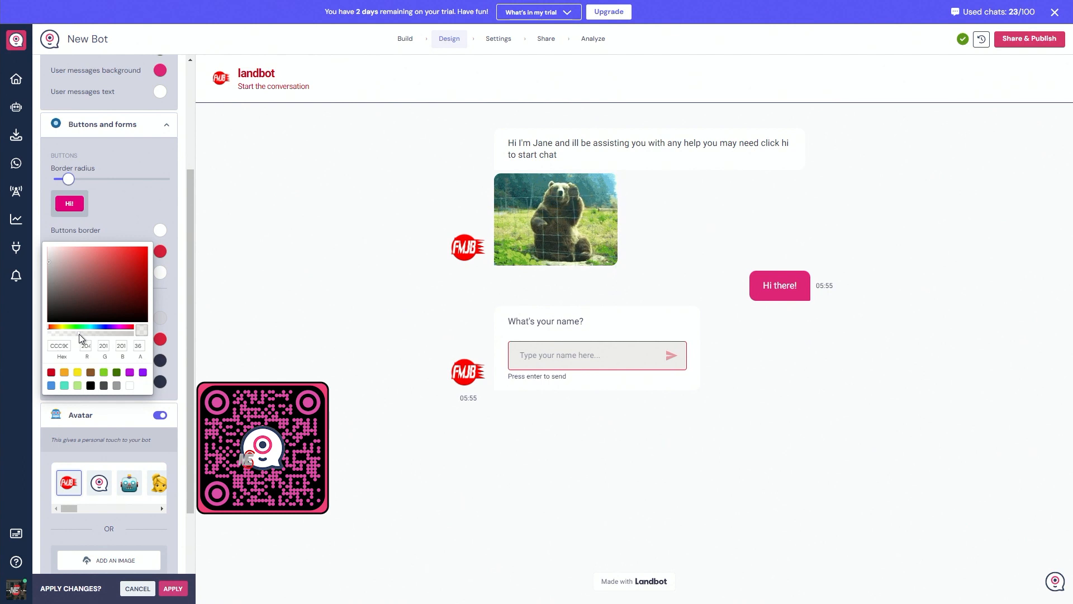
# Increase the buttons' border radius to about 70 percent of its range and apply the chat design changes.
pyautogui.click(140, 179)
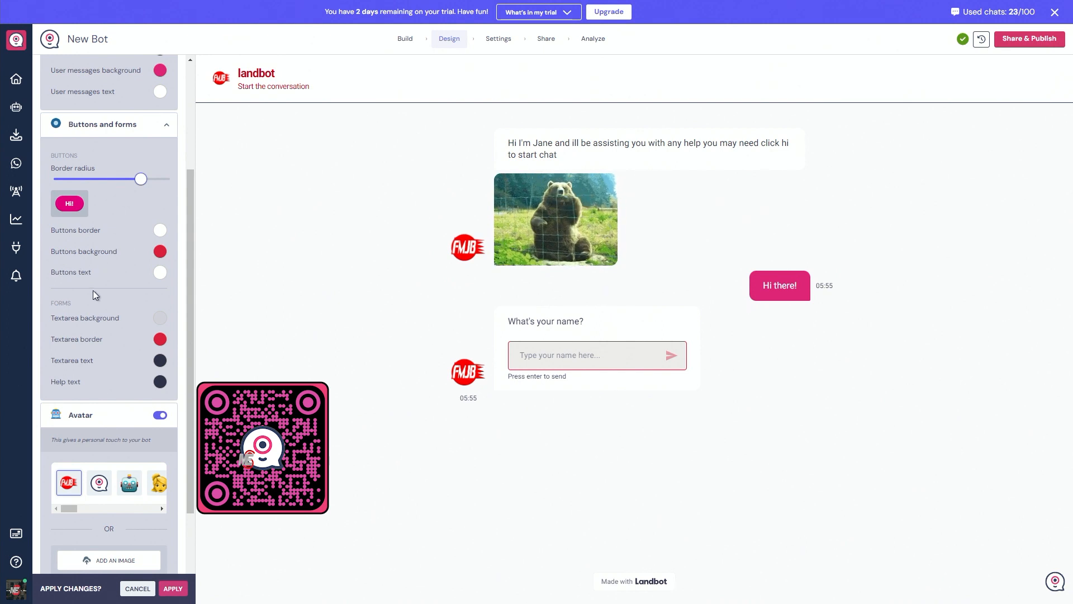
pyautogui.scroll(-2, 108, 230)
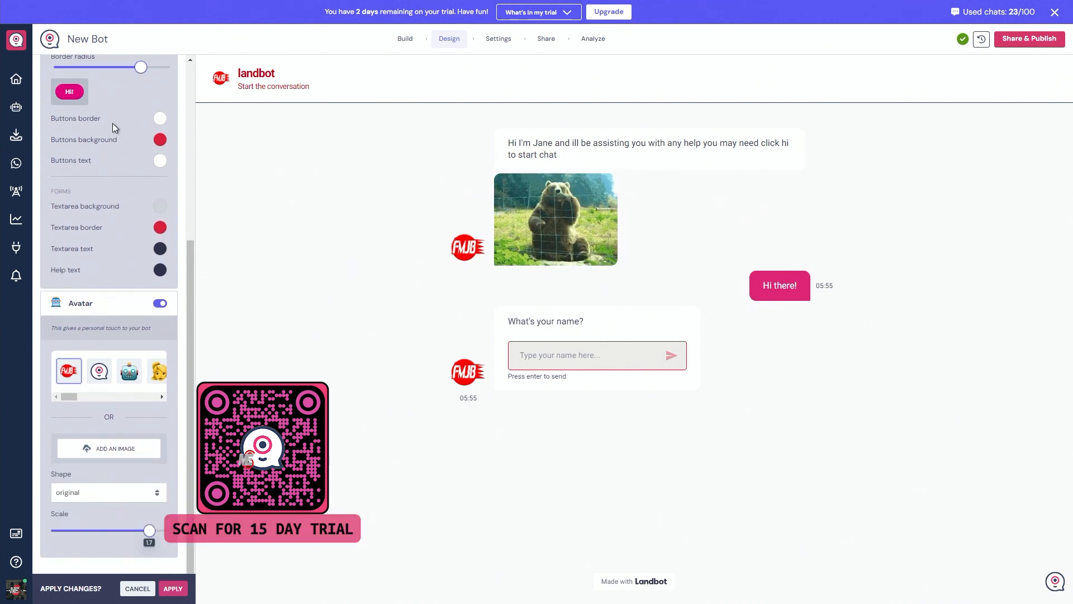
pyautogui.scroll(4, 118, 223)
pyautogui.moveTo(140, 289); pyautogui.dragTo(136, 292)
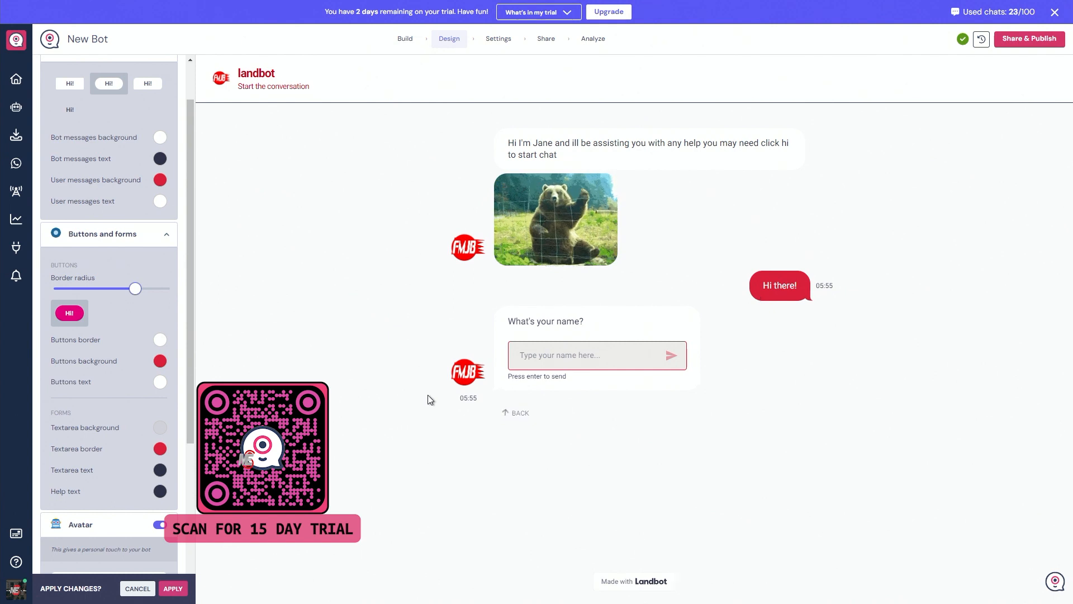
pyautogui.scroll(-4, 150, 414)
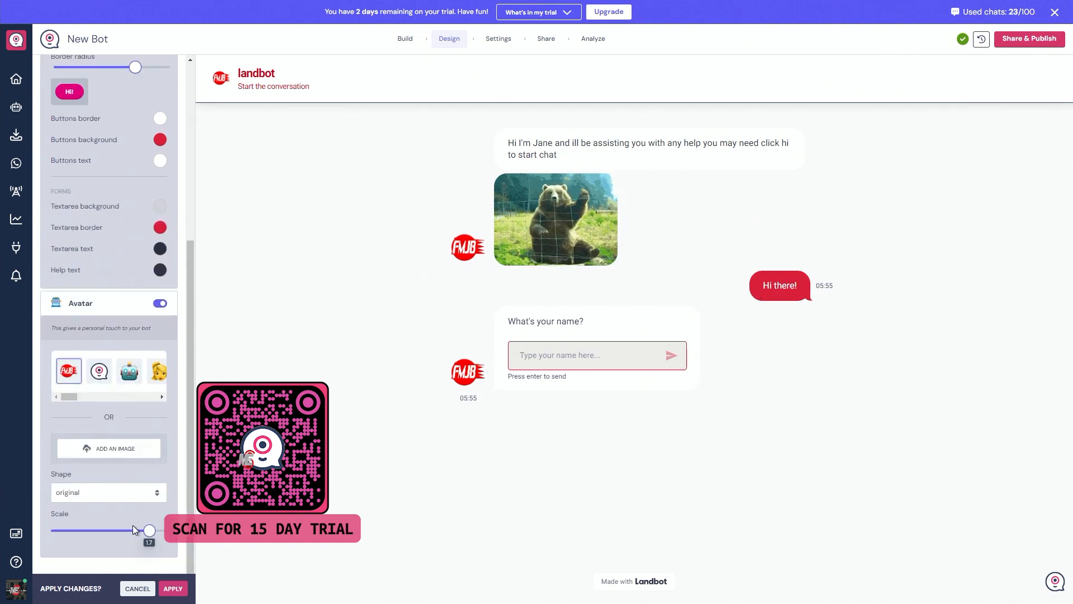
pyautogui.click(173, 588)
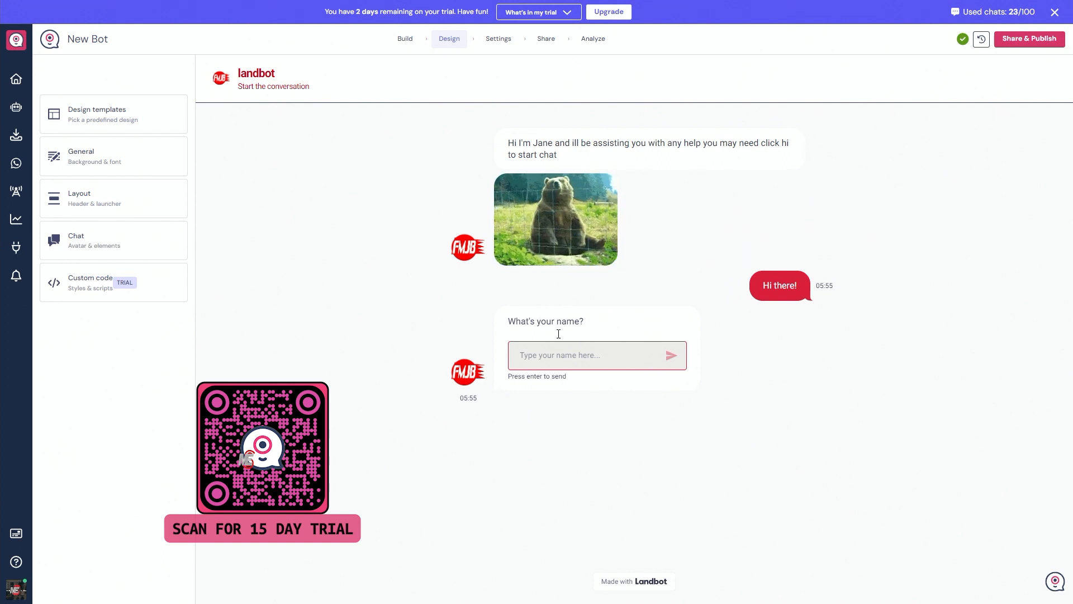
# Switch to the mstreament.com site and examine its live chatbot, opening the chat widget over the page.
pyautogui.moveTo(563, 380)
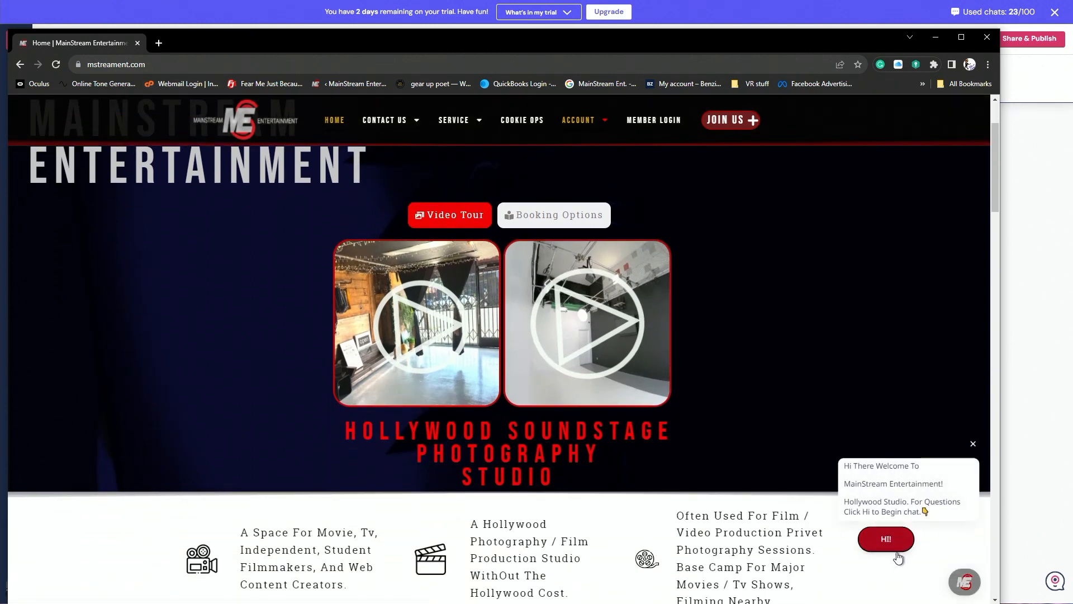
pyautogui.scroll(-10, 879, 560)
pyautogui.scroll(5, 865, 549)
pyautogui.scroll(-4, 781, 221)
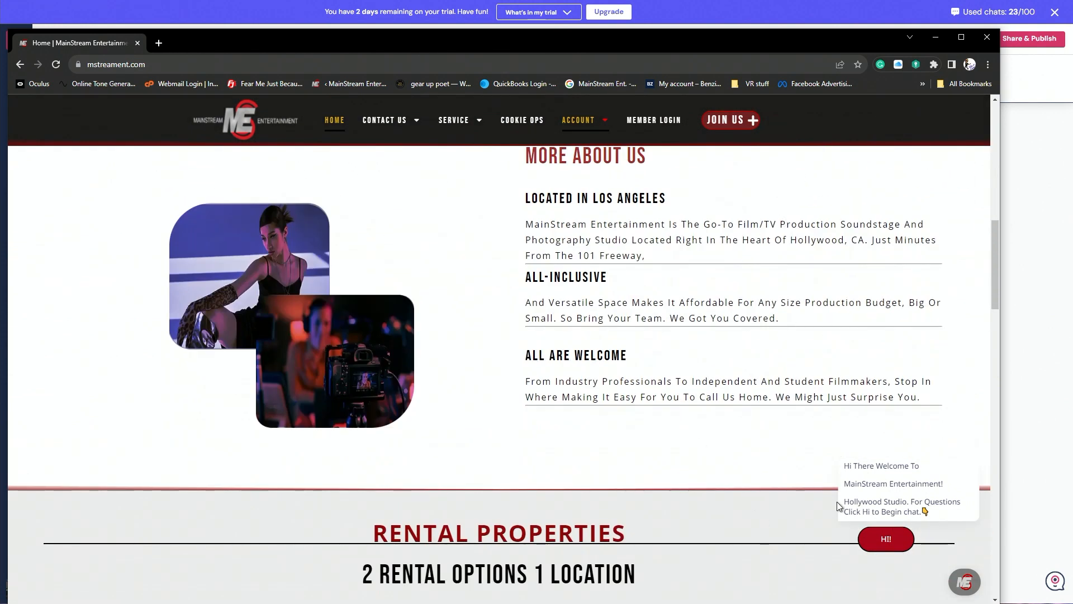
pyautogui.scroll(10, 838, 498)
pyautogui.scroll(-18, 837, 496)
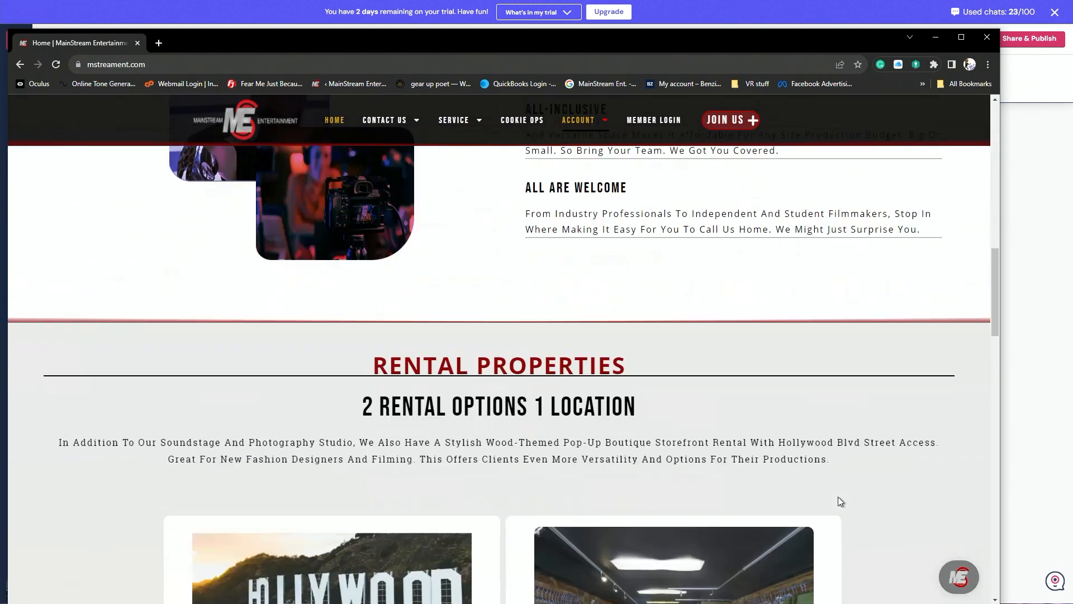
pyautogui.click(959, 578)
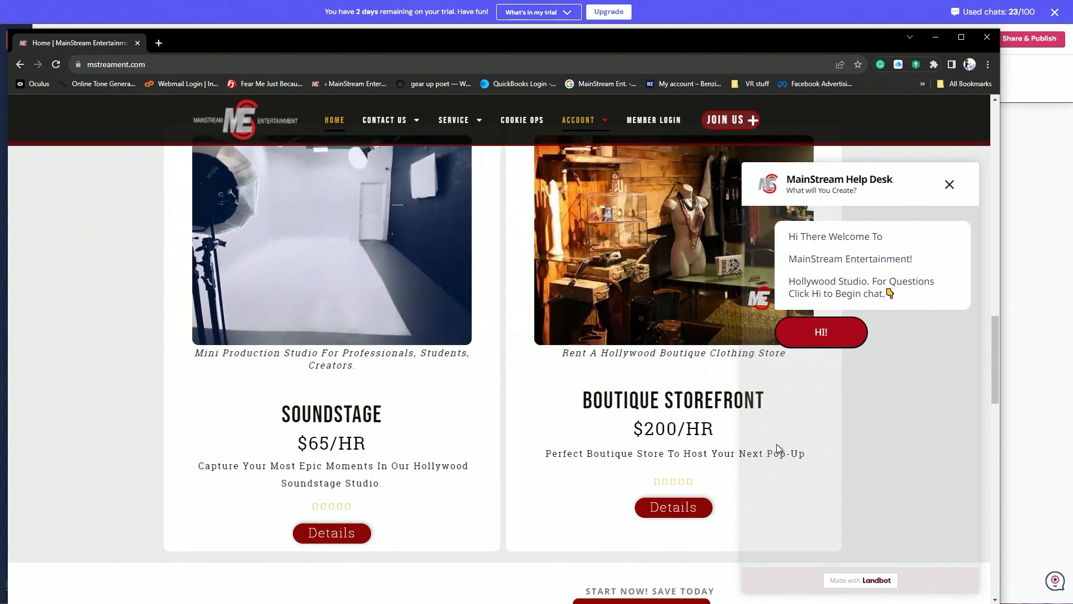
pyautogui.scroll(8, 742, 370)
pyautogui.scroll(6, 872, 234)
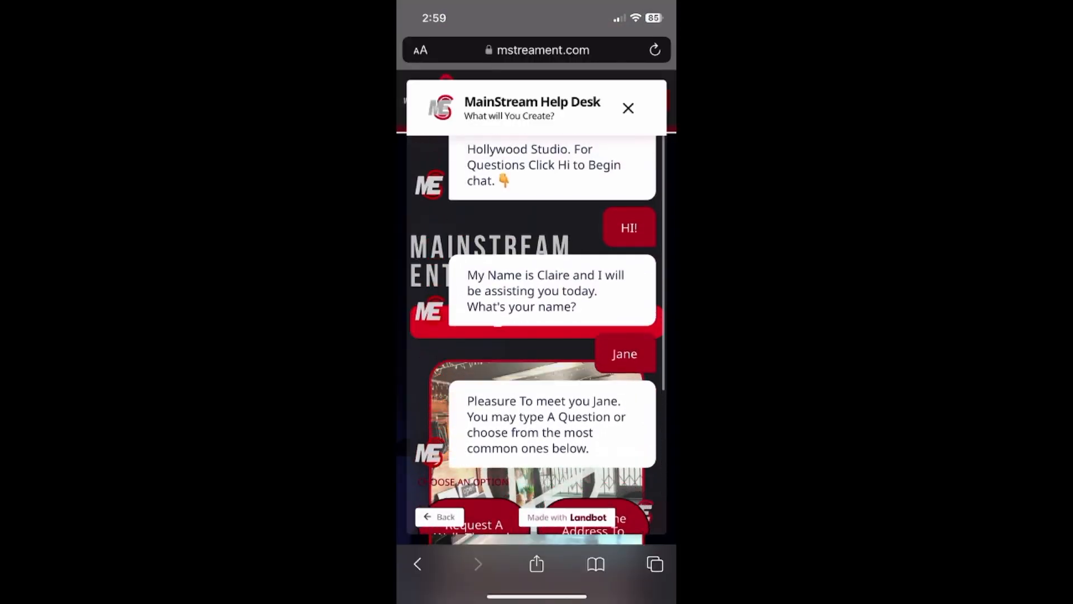
# Answer "No" to the mobile chatbot's question about further assistance and send the reply.
pyautogui.write('No')
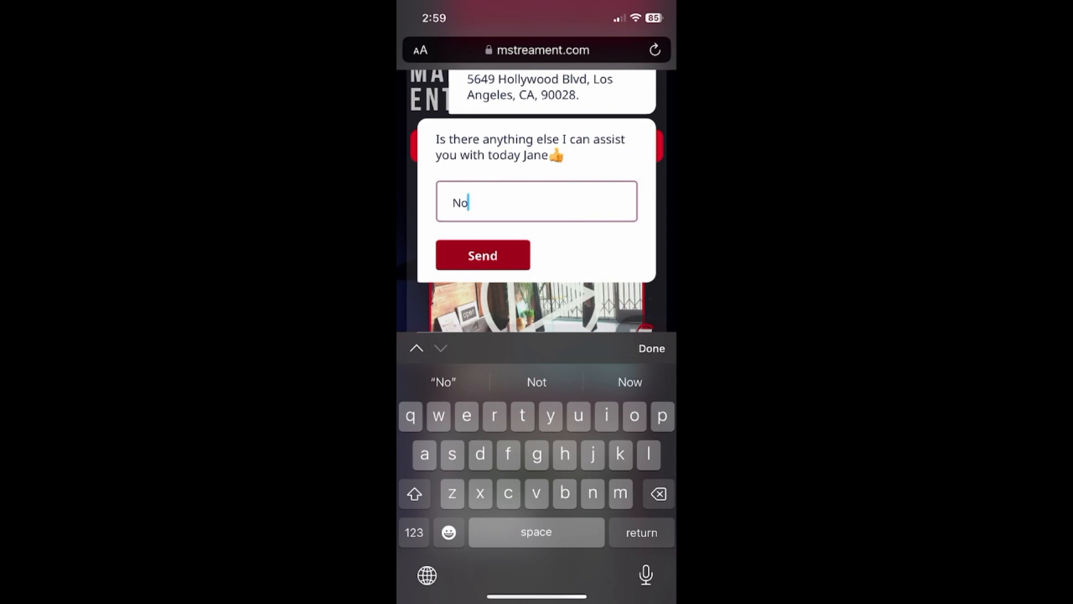
pyautogui.press('Return')
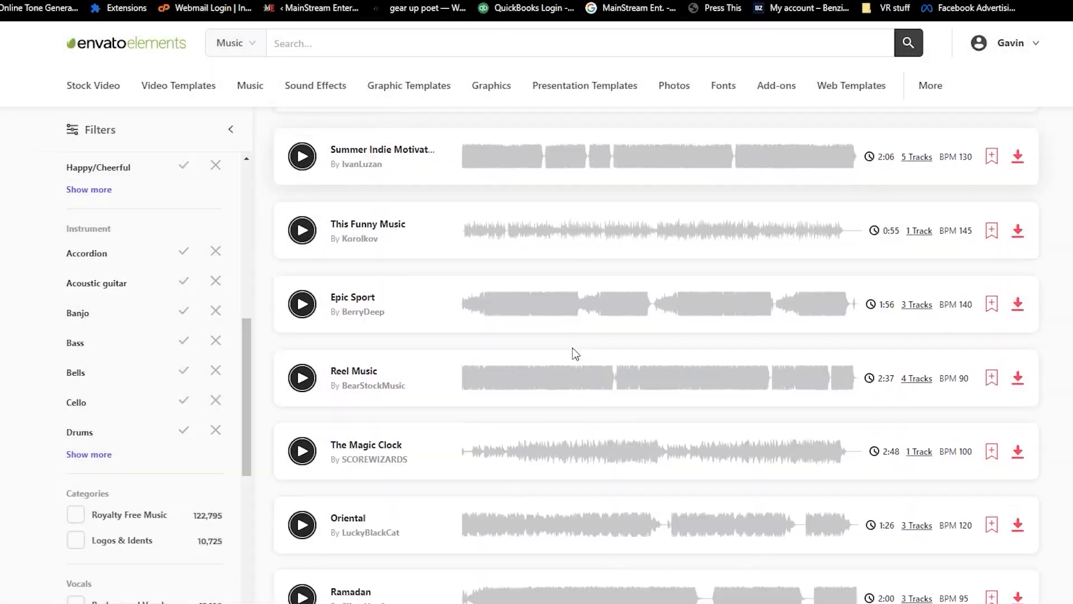
# Look through the video templates and presentation templates on Envato Elements.
pyautogui.scroll(-5, 572, 347)
pyautogui.scroll(12, 575, 354)
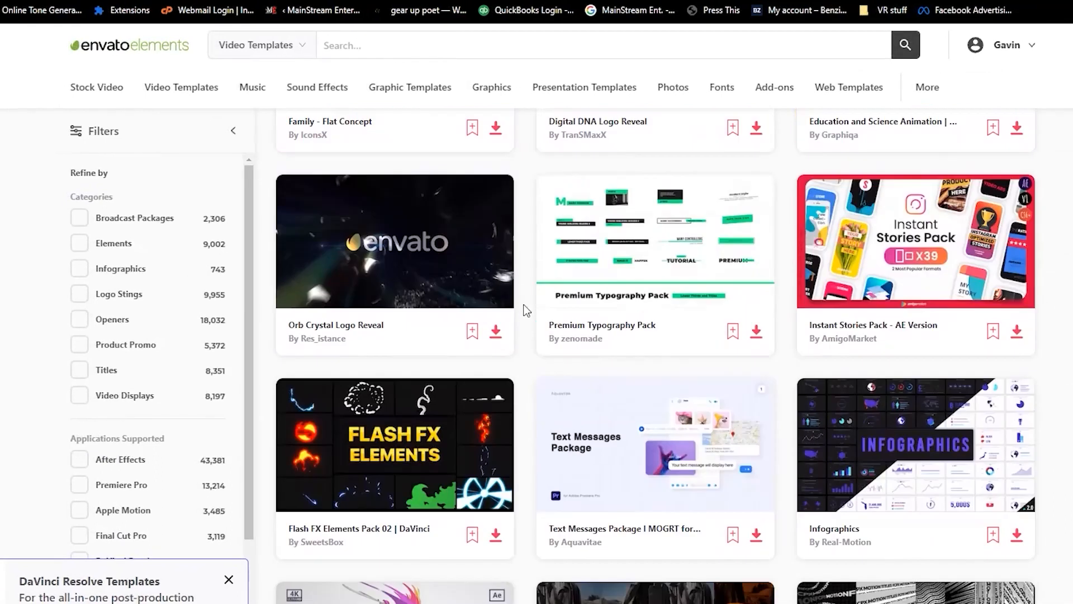
pyautogui.scroll(-5, 505, 350)
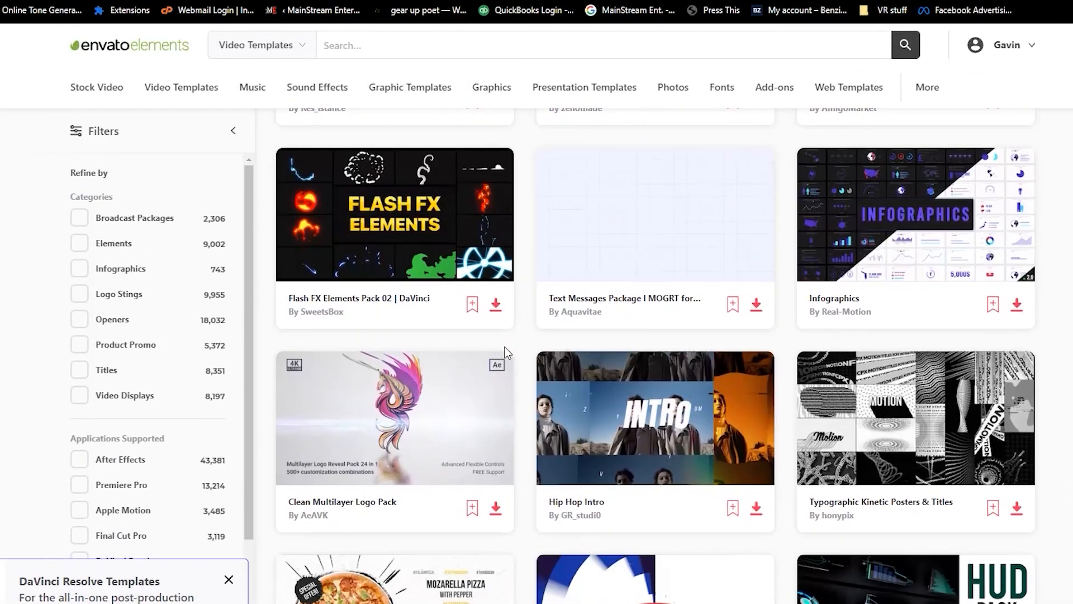
pyautogui.scroll(-6, 505, 351)
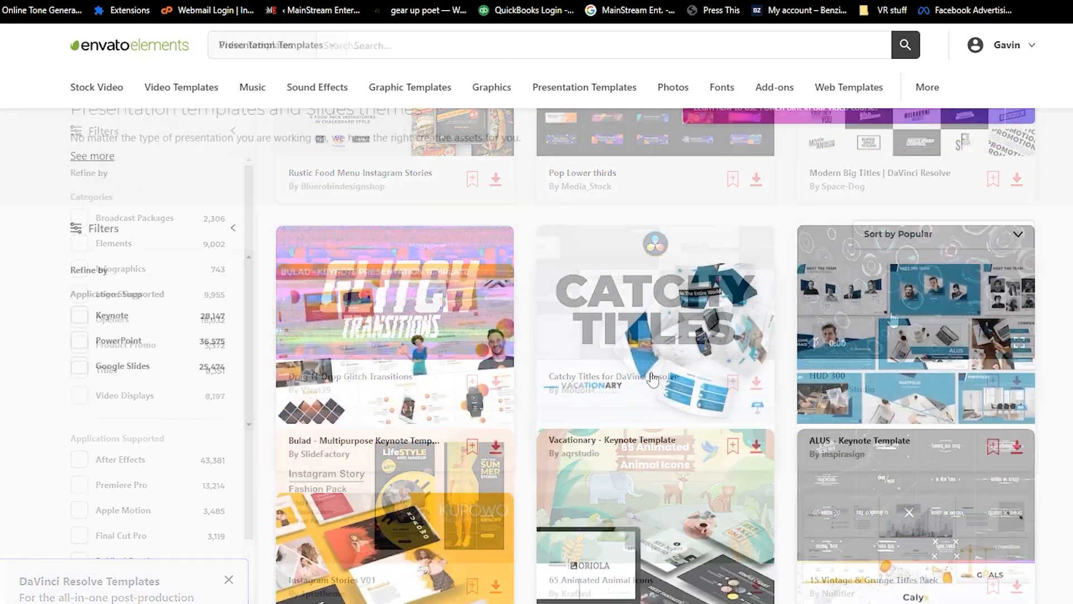
pyautogui.scroll(-5, 653, 379)
pyautogui.scroll(-7, 653, 379)
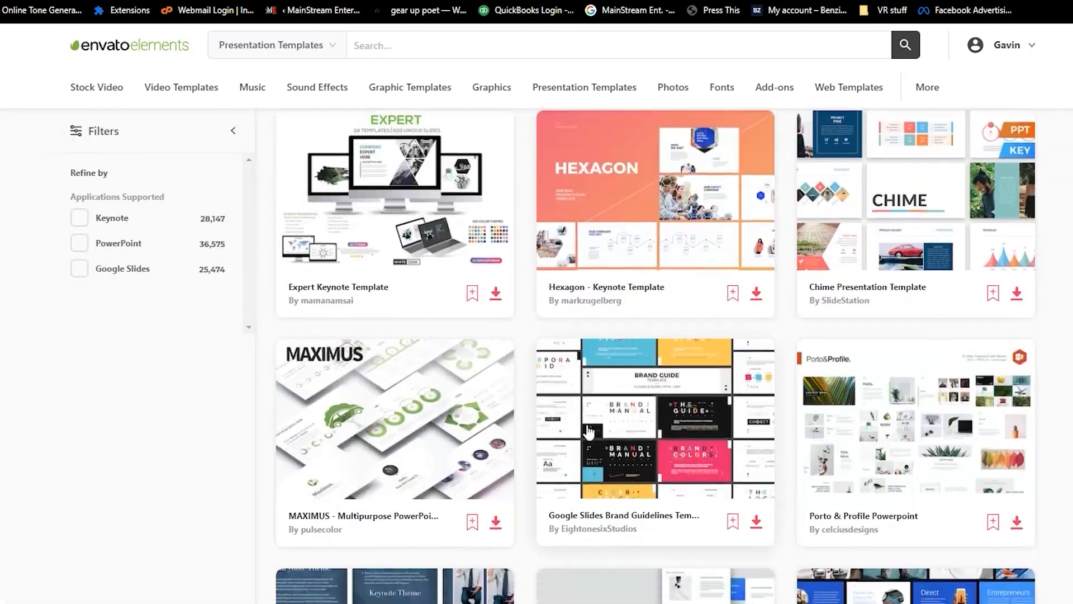
pyautogui.scroll(9, 647, 427)
# Open the sound effects category on Envato Elements and look through the photos collection.
pyautogui.click(298, 97)
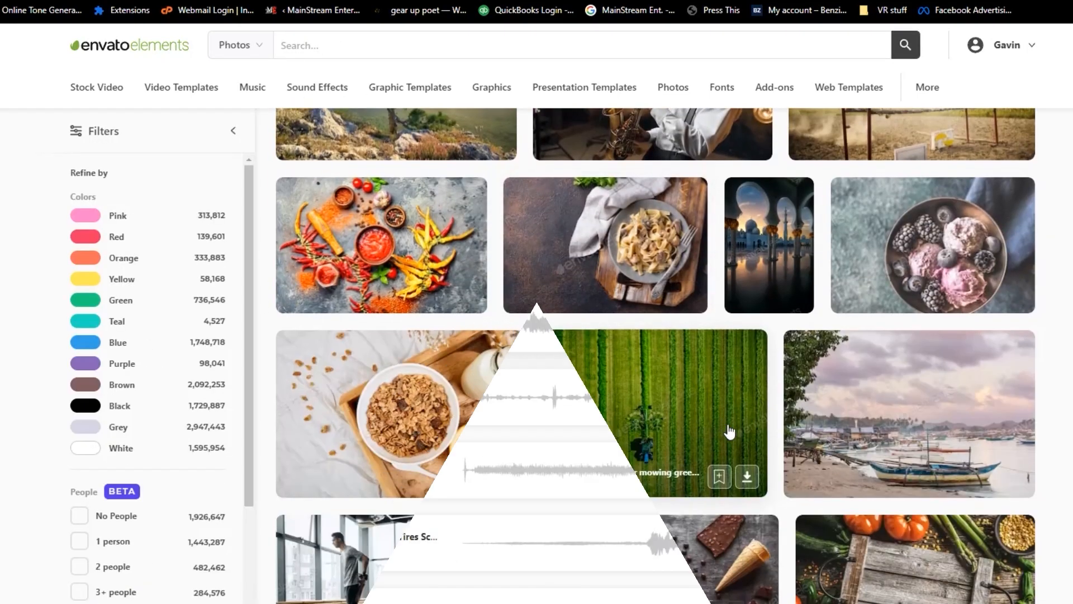
pyautogui.scroll(-10, 725, 433)
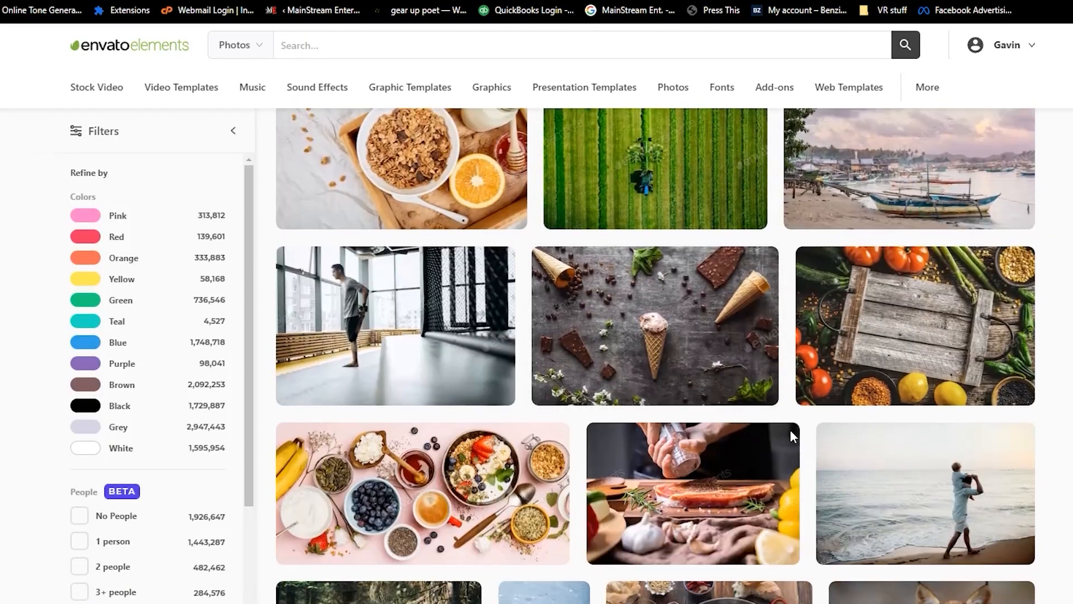
pyautogui.scroll(-10, 695, 460)
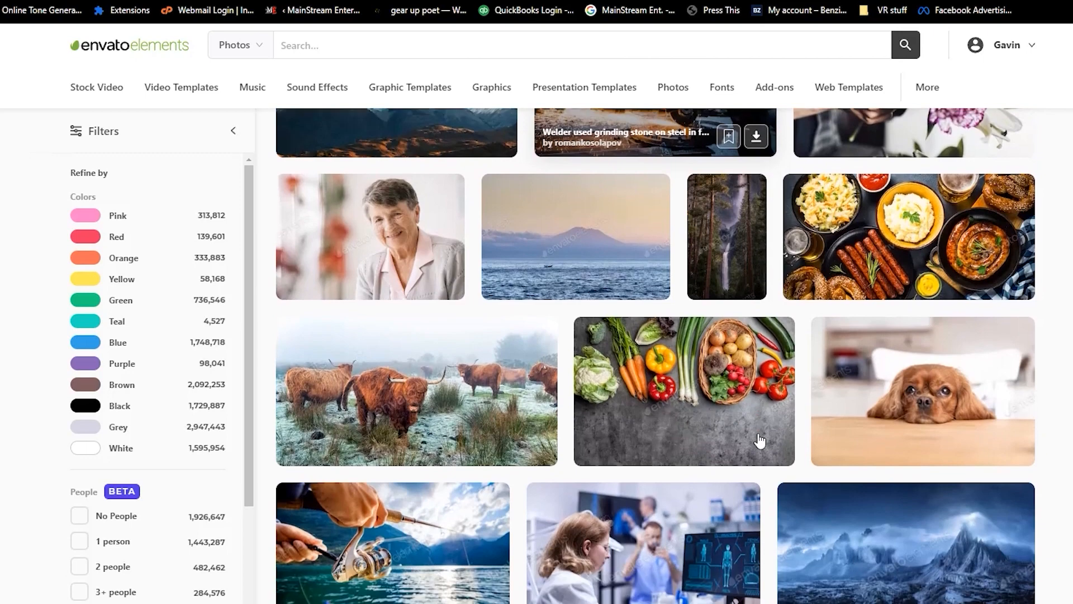
pyautogui.scroll(10, 766, 437)
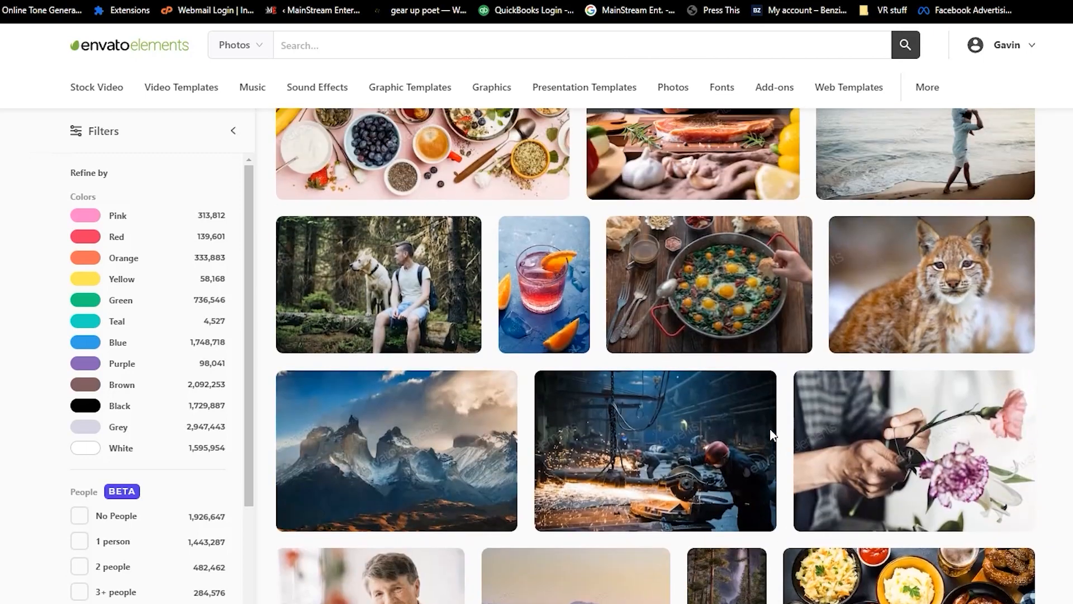
pyautogui.scroll(-1, 726, 318)
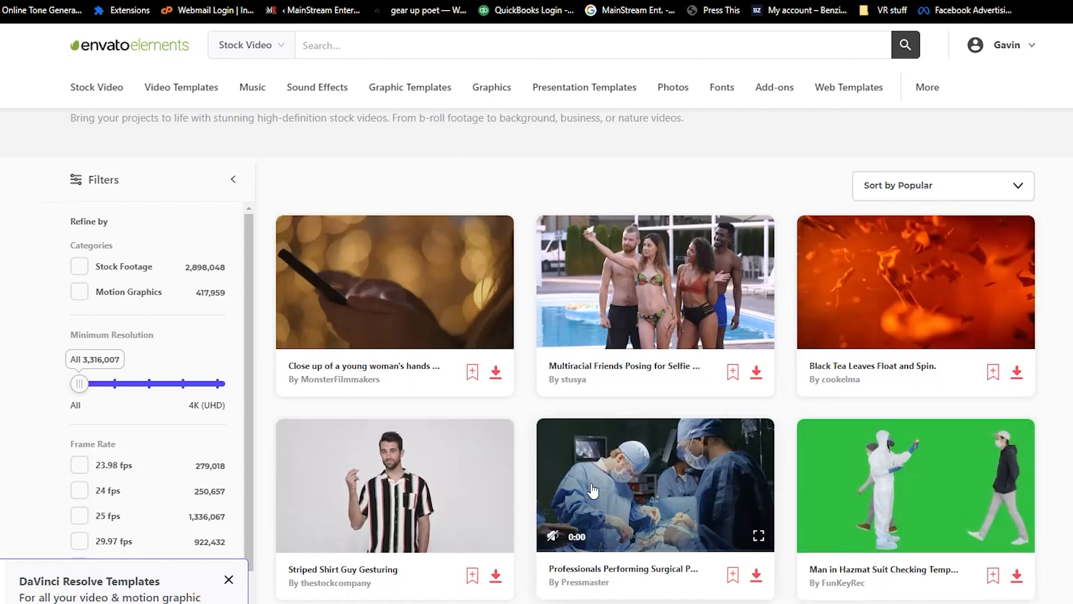
# Look through the stock videos and the activity-based recommendations on the Envato Elements home page.
pyautogui.scroll(-4, 952, 493)
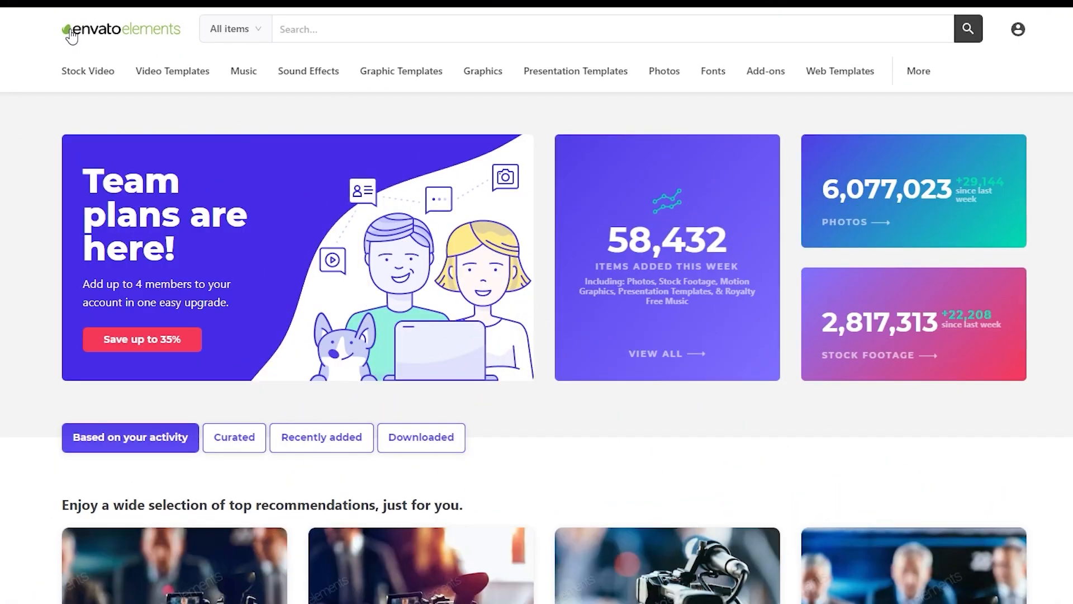
pyautogui.scroll(-1, 257, 248)
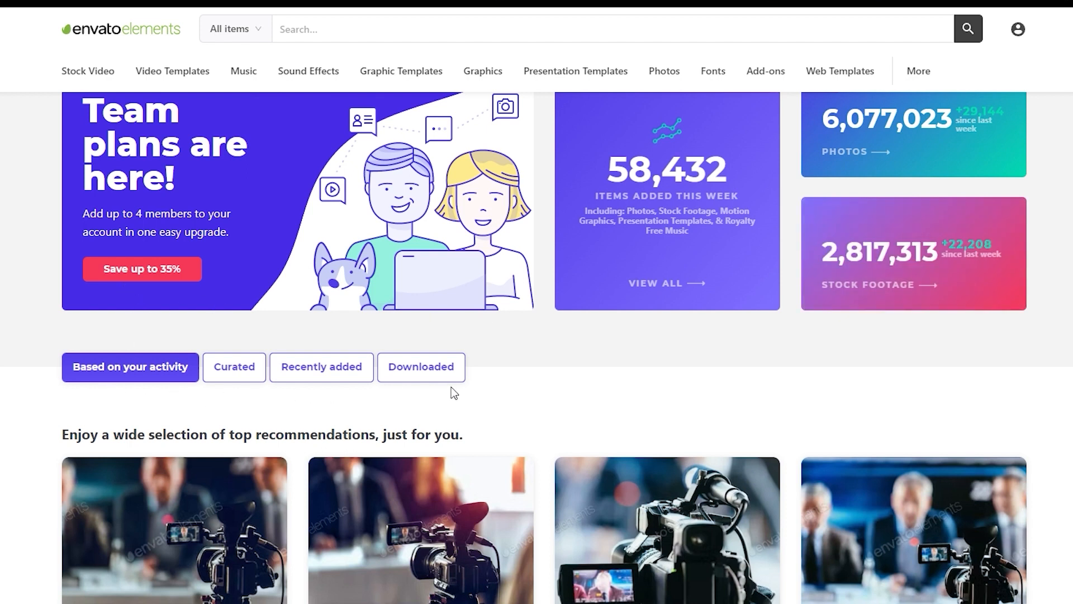
pyautogui.scroll(-1, 454, 393)
pyautogui.scroll(-5, 454, 393)
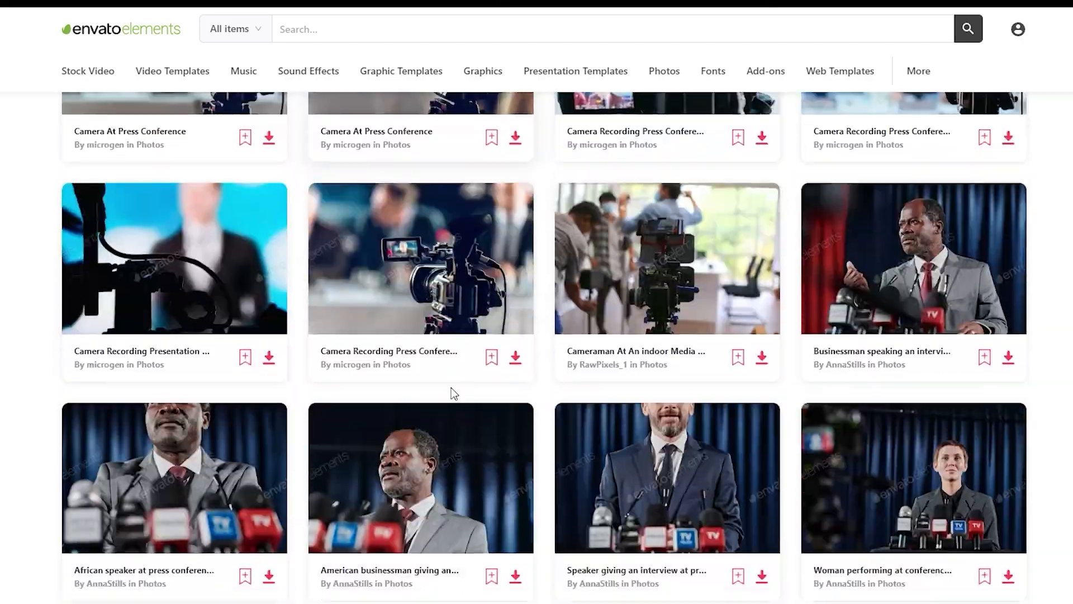